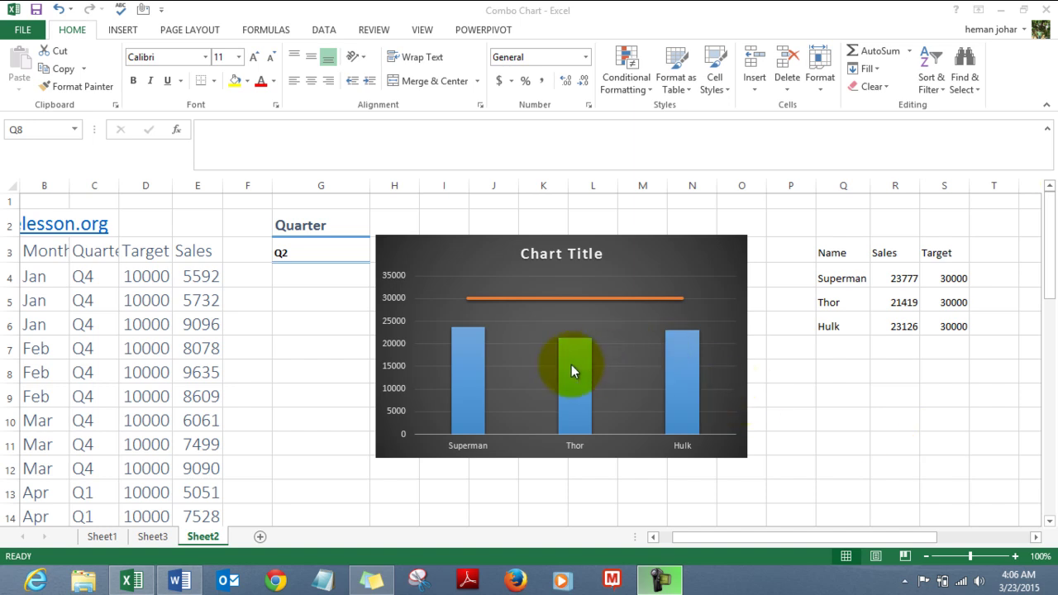
- Inspect the chart's Sales column series and Target line series
mouse_move(571, 364)
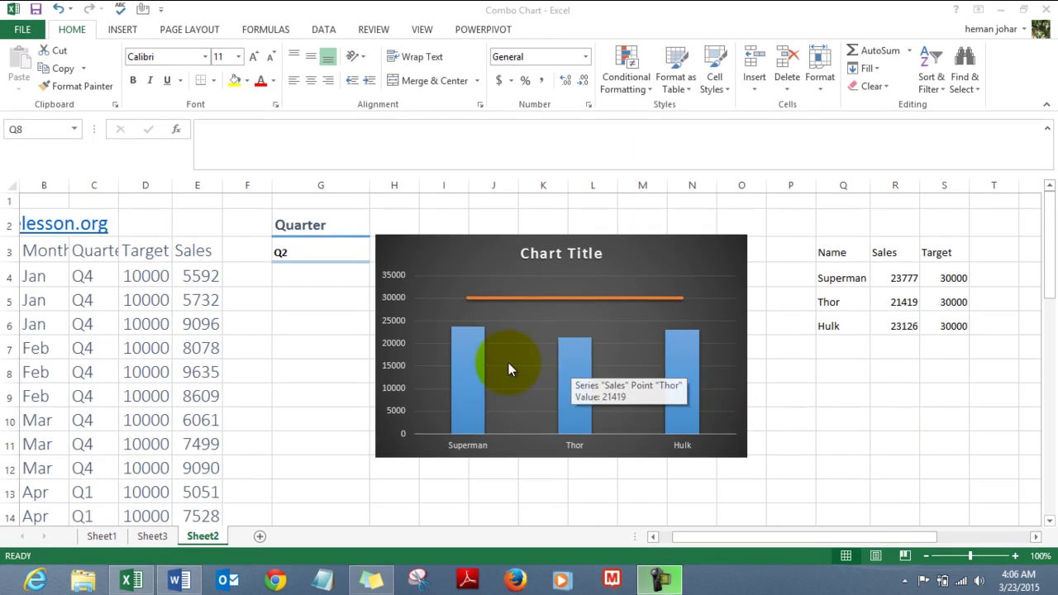
click(472, 361)
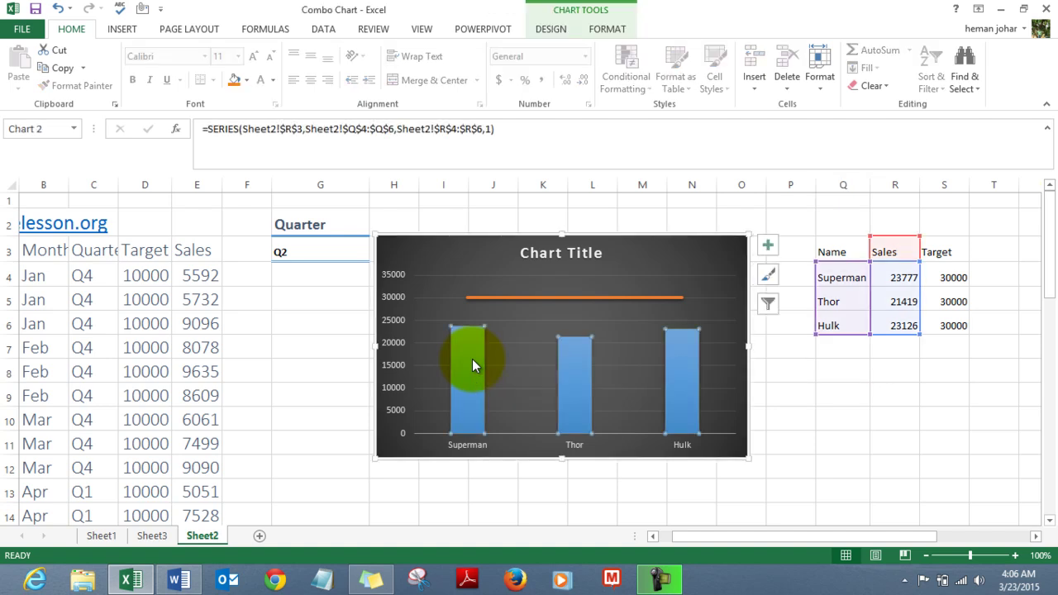
click(570, 298)
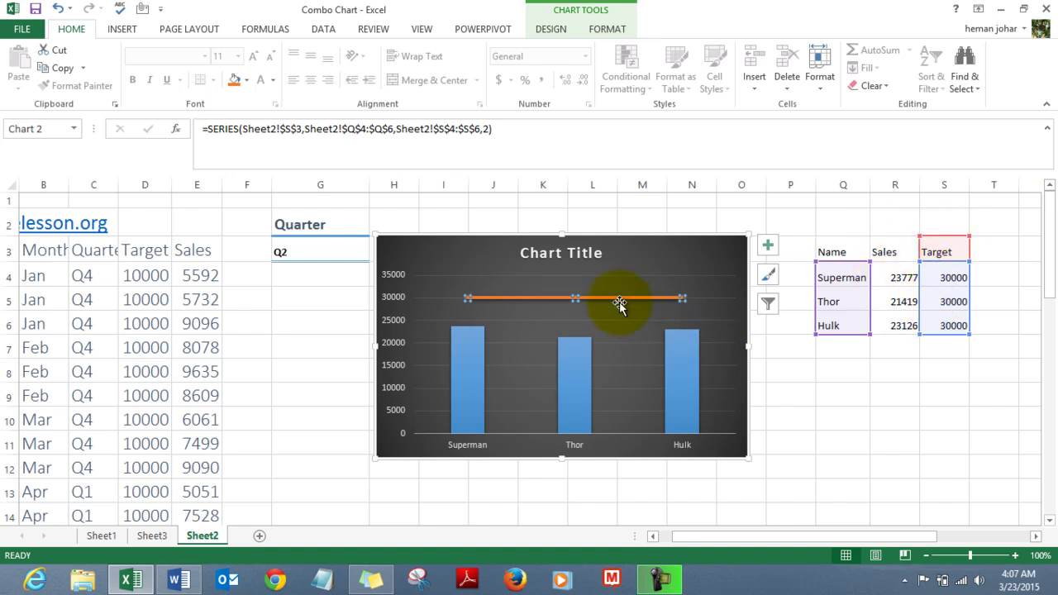
mouse_move(597, 304)
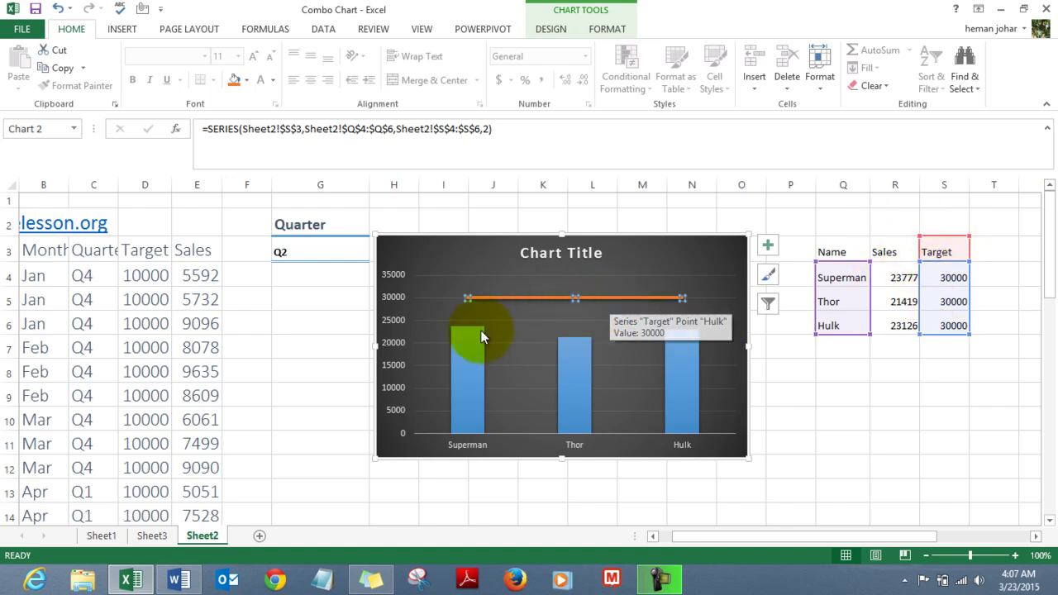
mouse_move(468, 348)
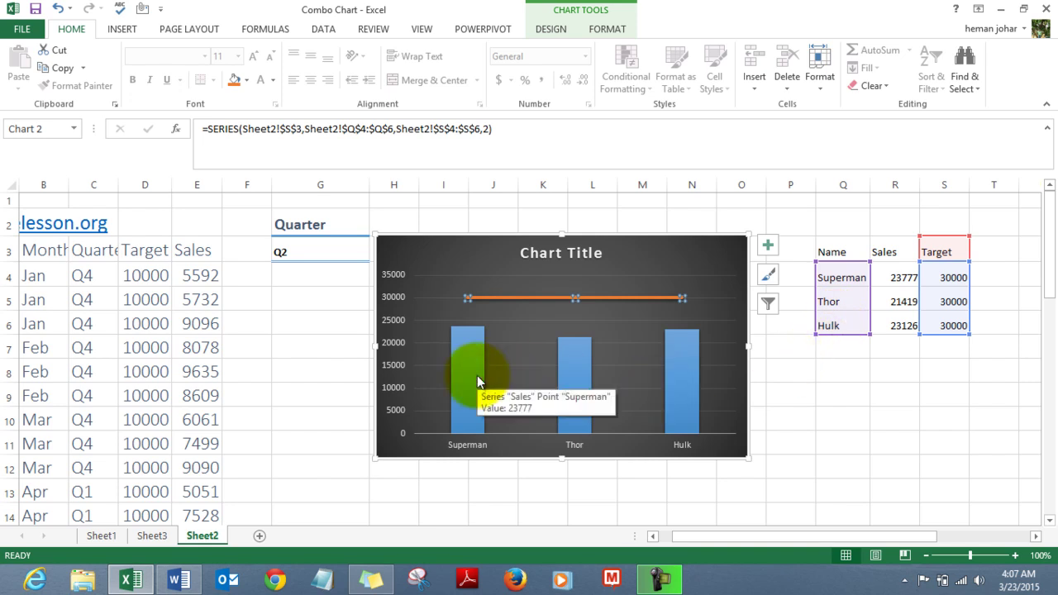
click(818, 371)
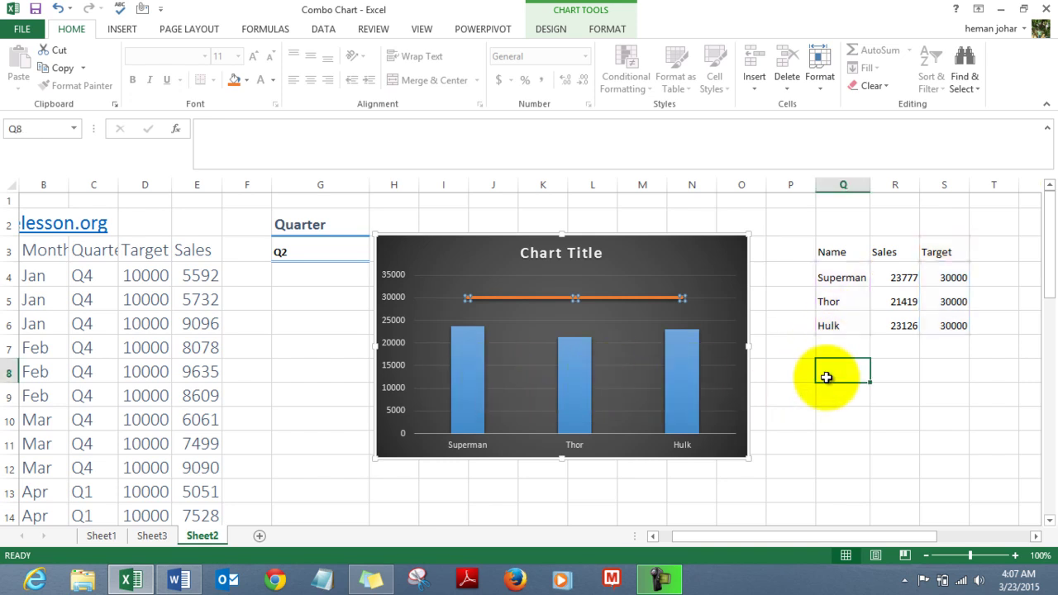
click(676, 361)
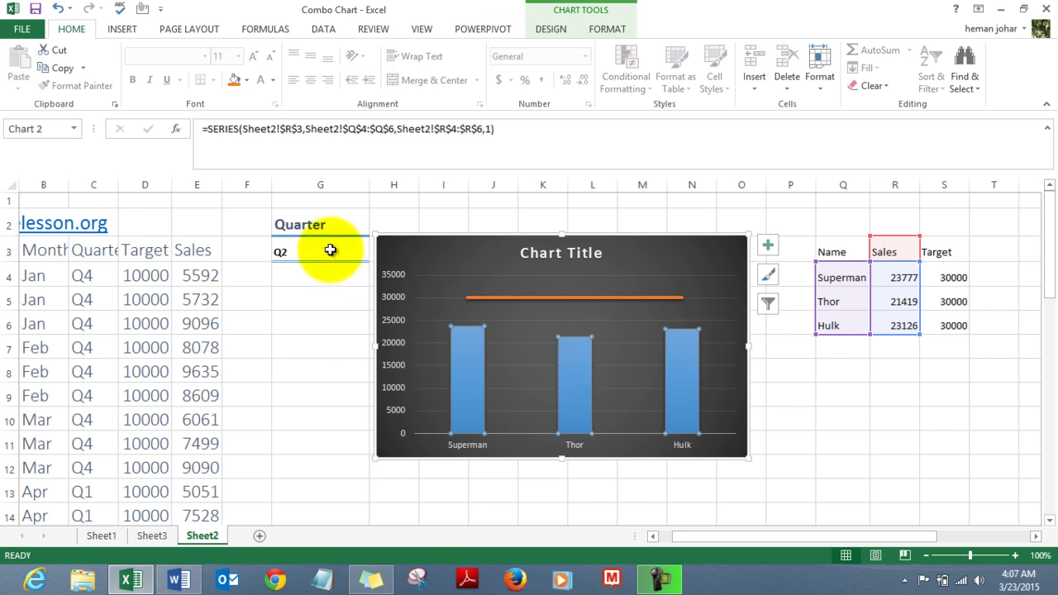
click(878, 354)
- Review the source table's Target values and its Name, Quarter and Target headers
click(146, 271)
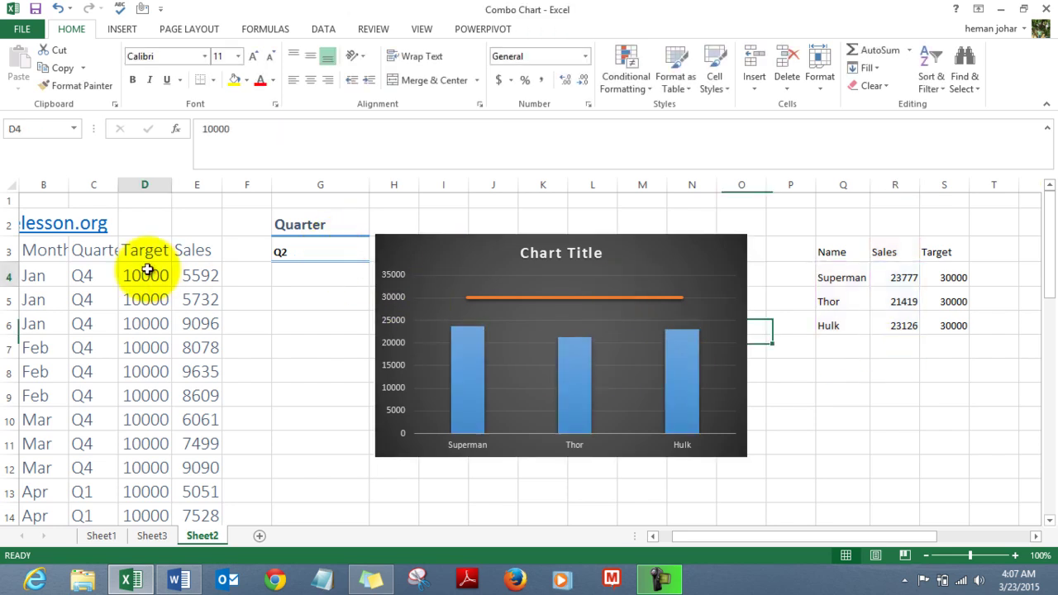
key(Left)
key(Left)
key(Left)
key(Up)
key(Right)
key(Right)
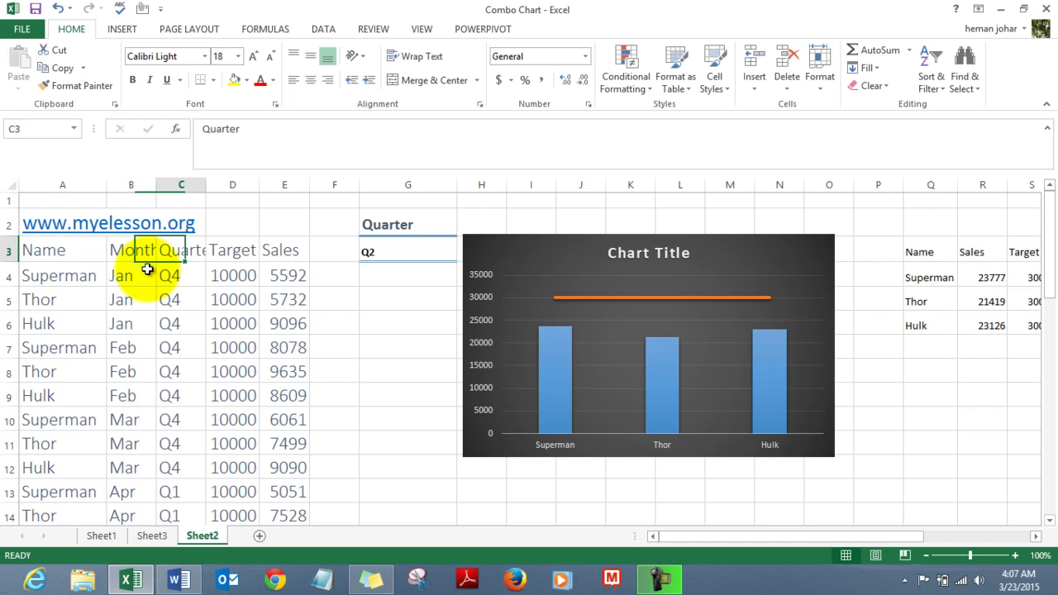
key(Down)
key(Up)
key(Right)
- Check the Sales formula in E4 and the summary table's SUMIFS formula for Superman
key(Right)
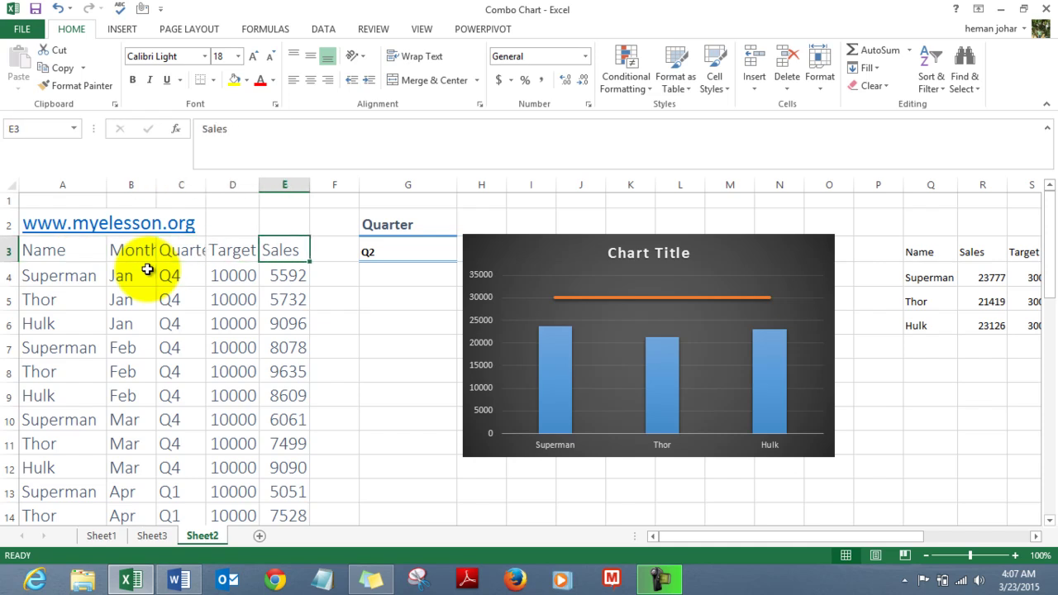
key(Down)
key(Up)
key(Right)
key(Right)
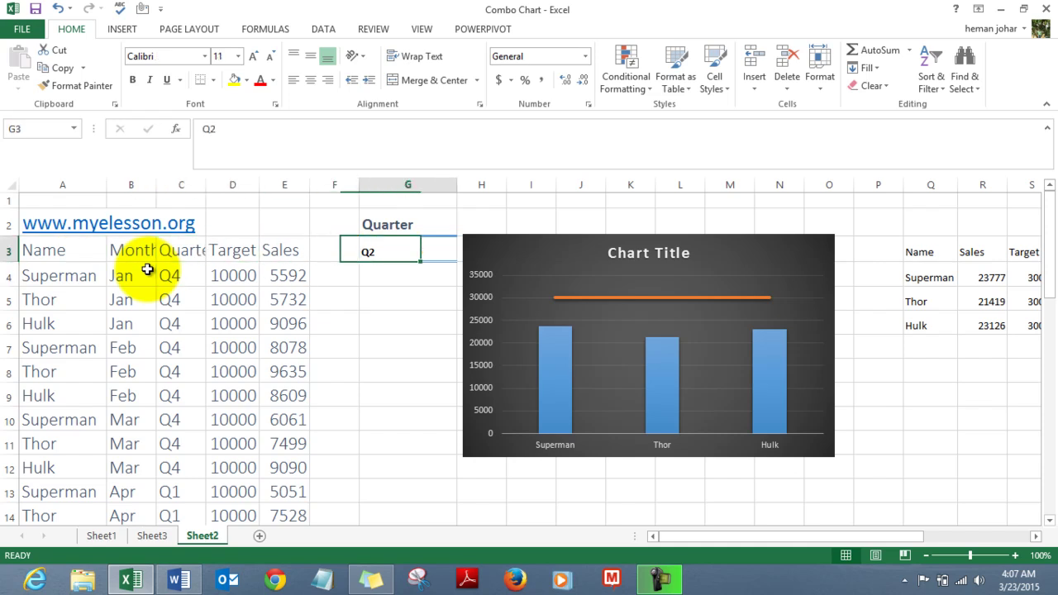
key(Right)
key(Right)
key(Right)
key(Right)
key(Right)
key(Right)
key(Right)
key(Right)
key(Right)
key(Right)
key(Right)
key(Right)
key(Right)
key(Left)
key(Left)
key(Down)
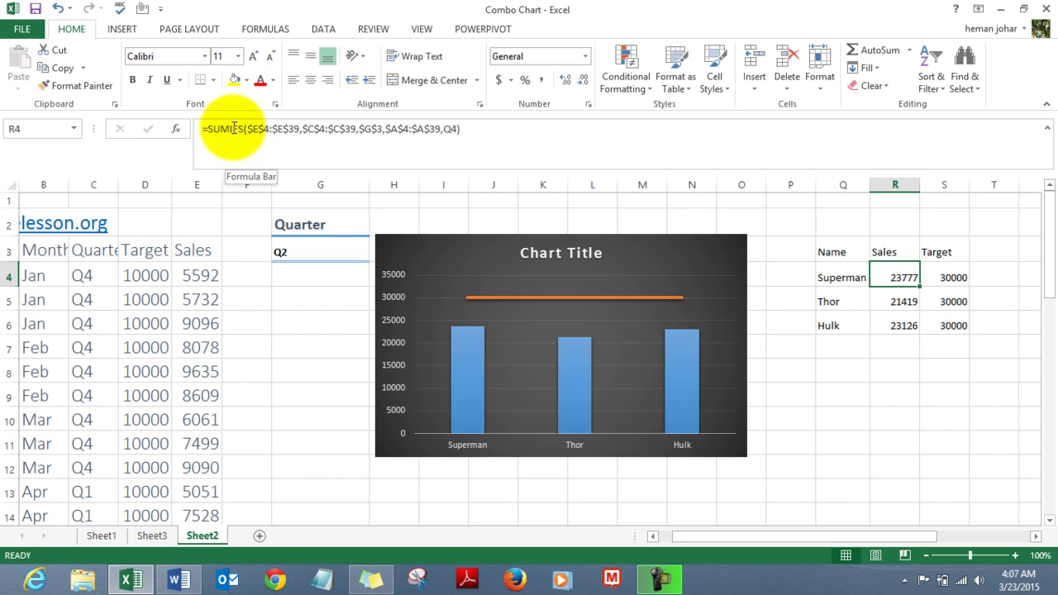
- Set quarter cell G3 to Q1, then to Q2
click(322, 254)
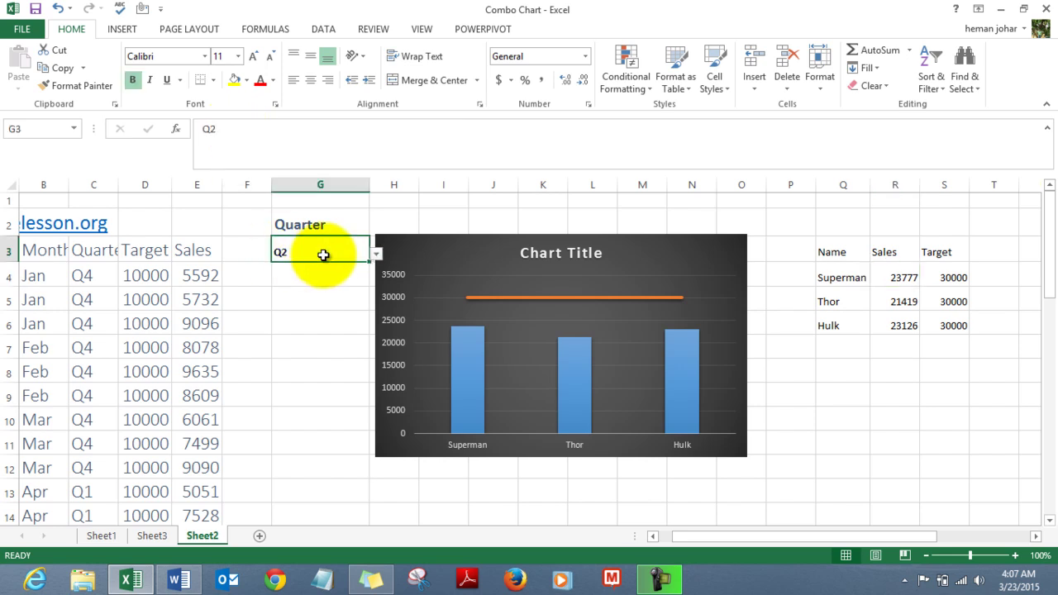
click(376, 254)
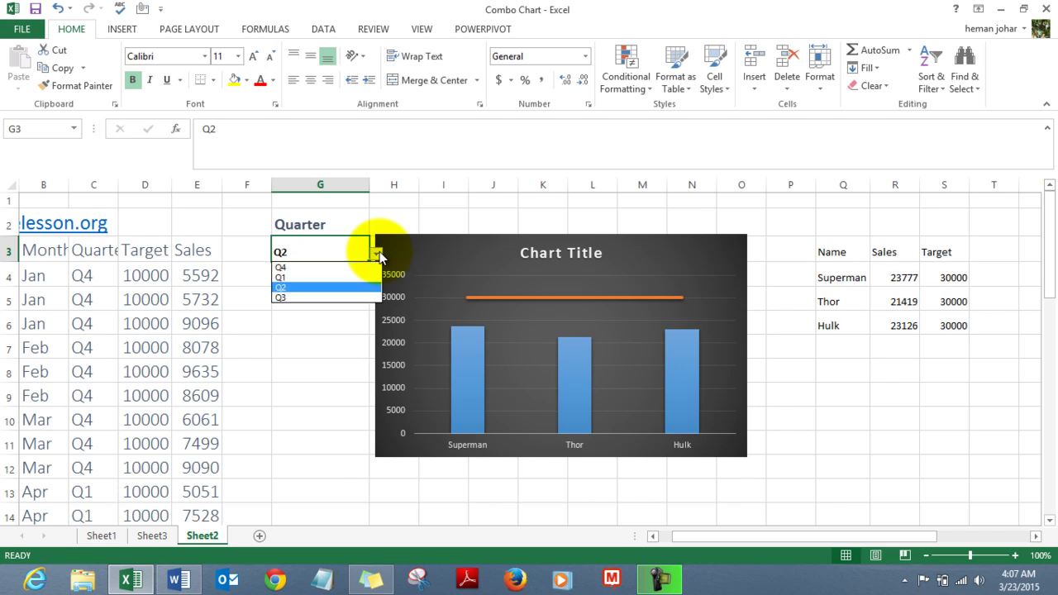
click(311, 277)
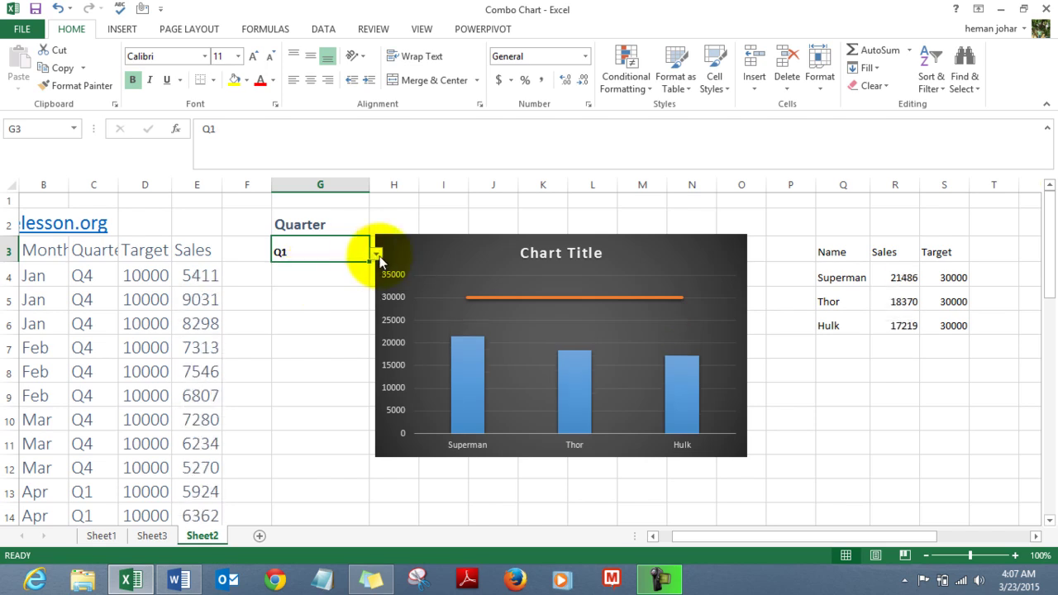
click(378, 255)
click(311, 289)
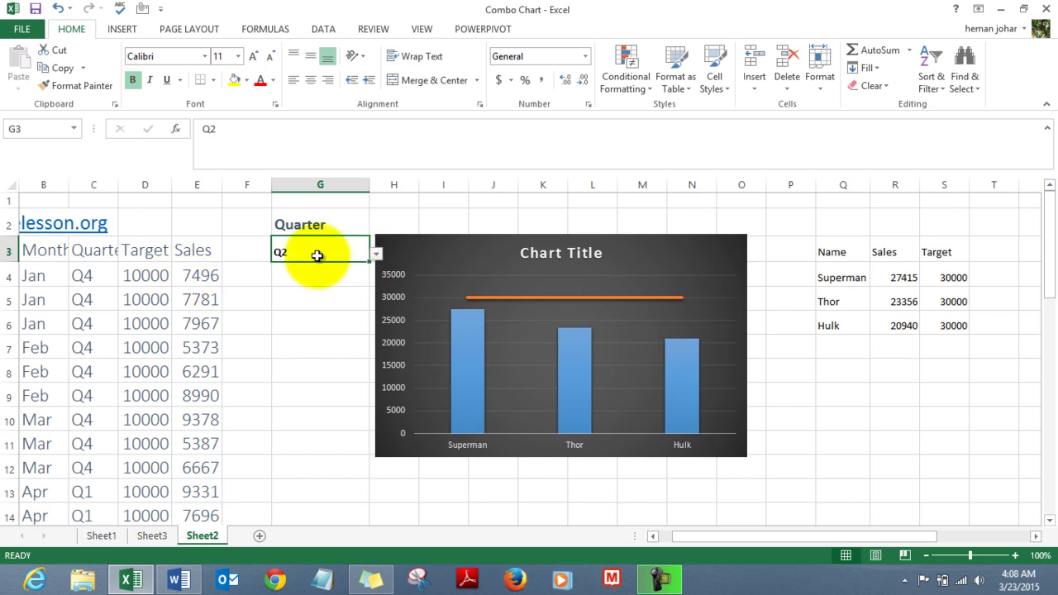
- Inspect the RANDBETWEEN Sales formulas in column E and set G3 back to Q1
click(202, 276)
key(Down)
key(Down)
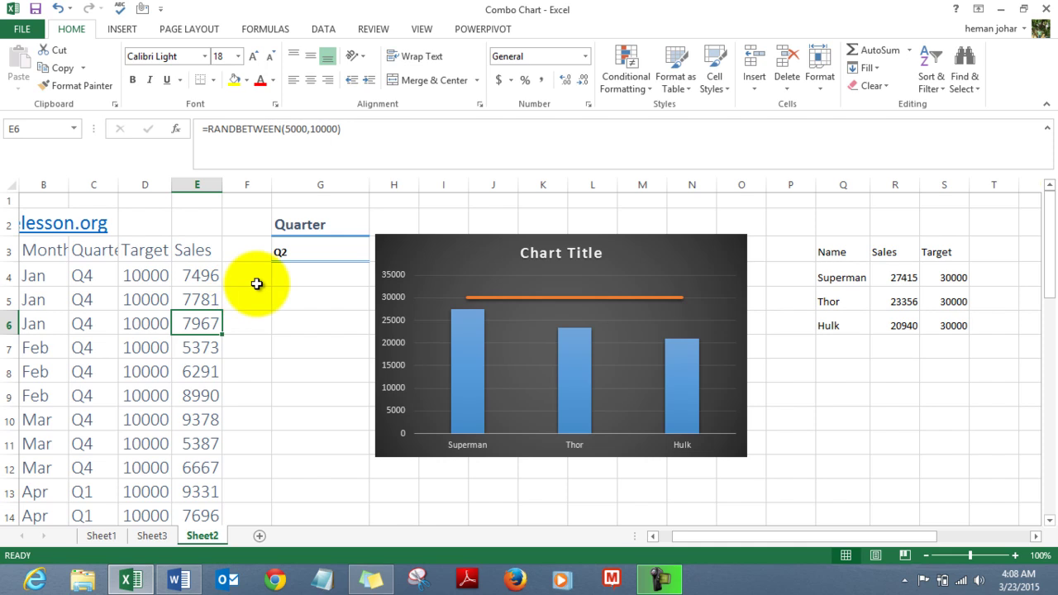
click(355, 250)
click(376, 254)
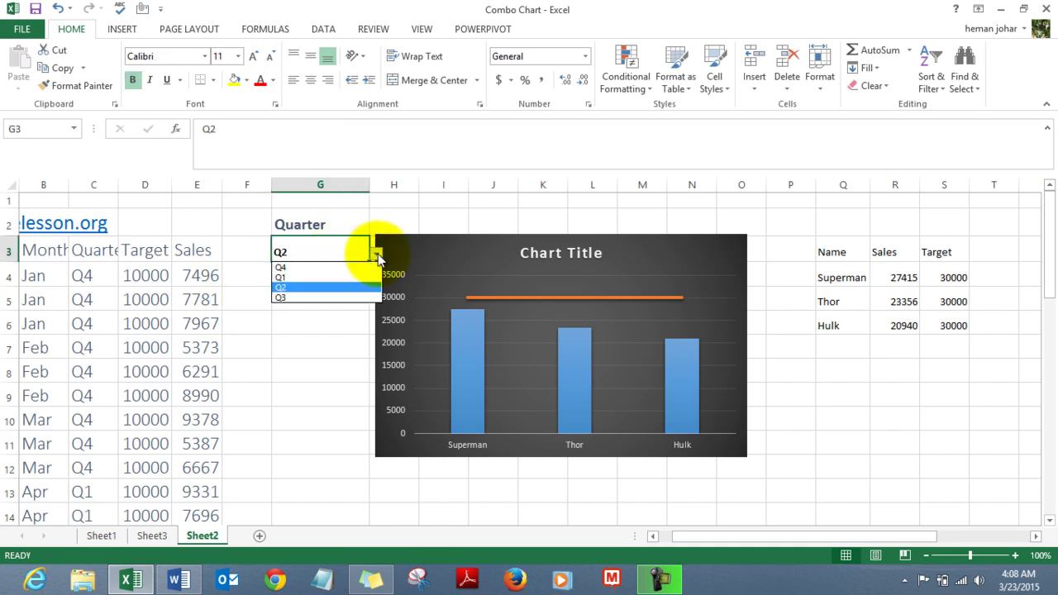
click(334, 274)
click(200, 279)
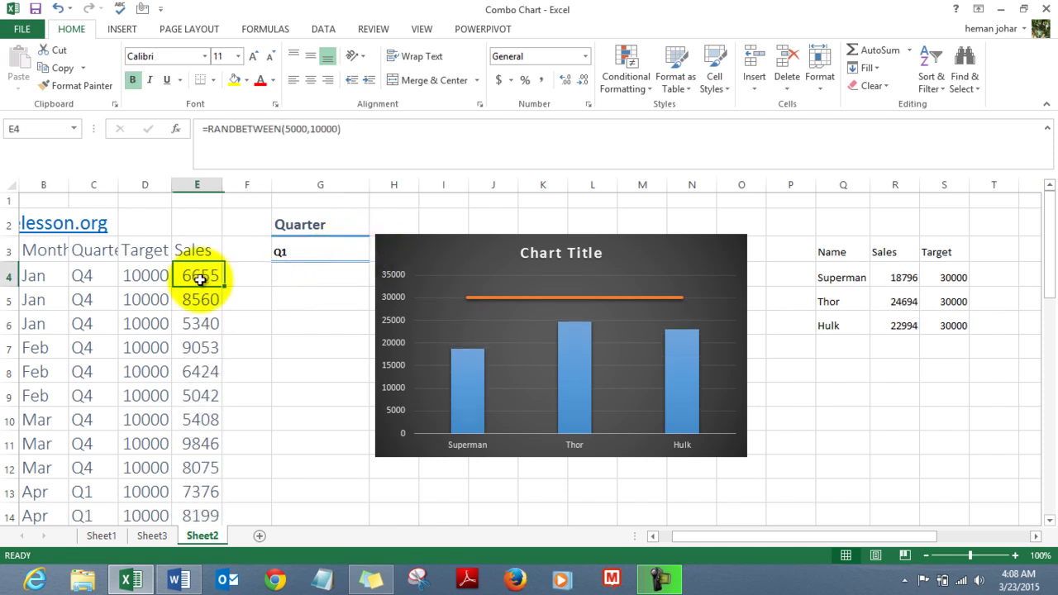
key(Right)
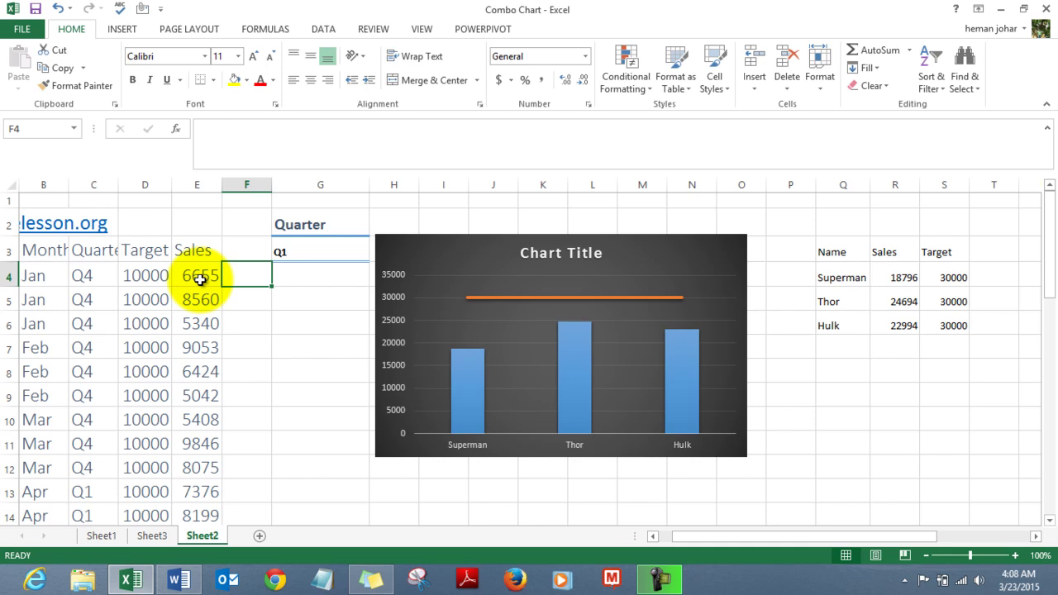
key(Right)
key(Right)
key(Right)
key(Right)
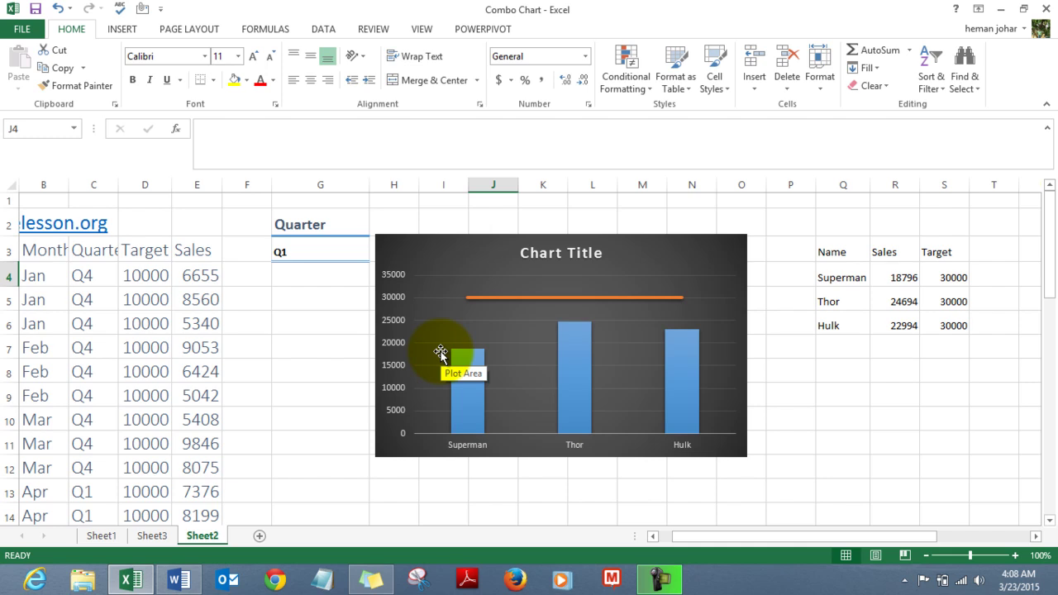
- Delete the old chart and insert an empty 2-D clustered column chart
click(445, 254)
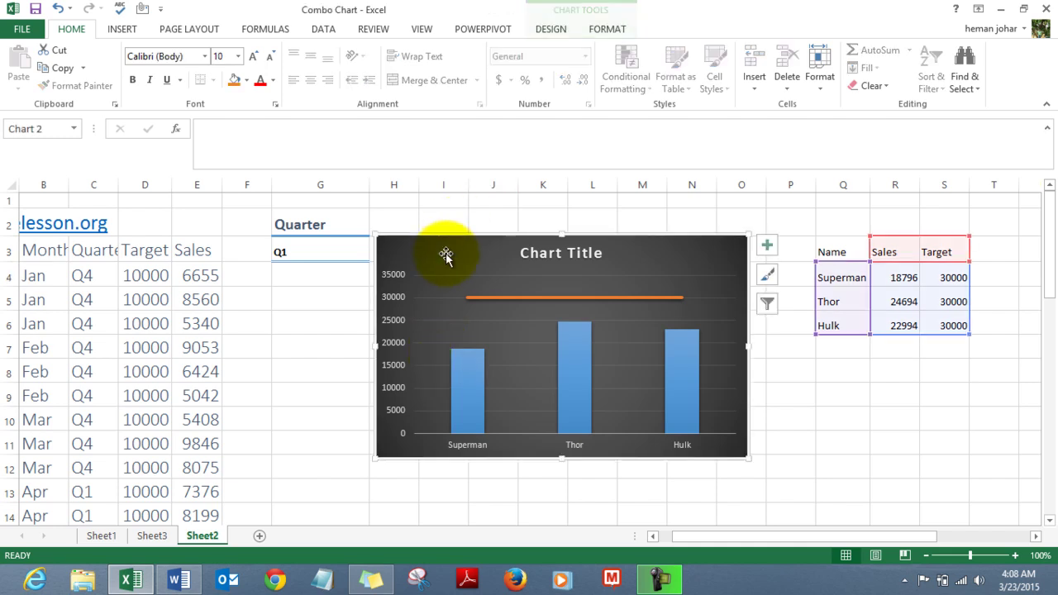
key(Delete)
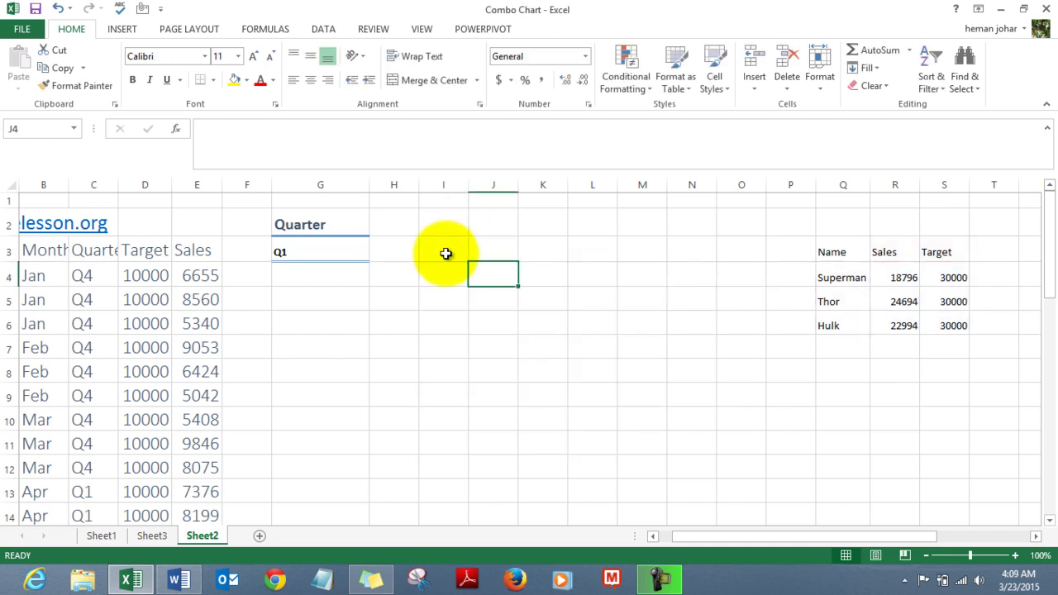
click(441, 250)
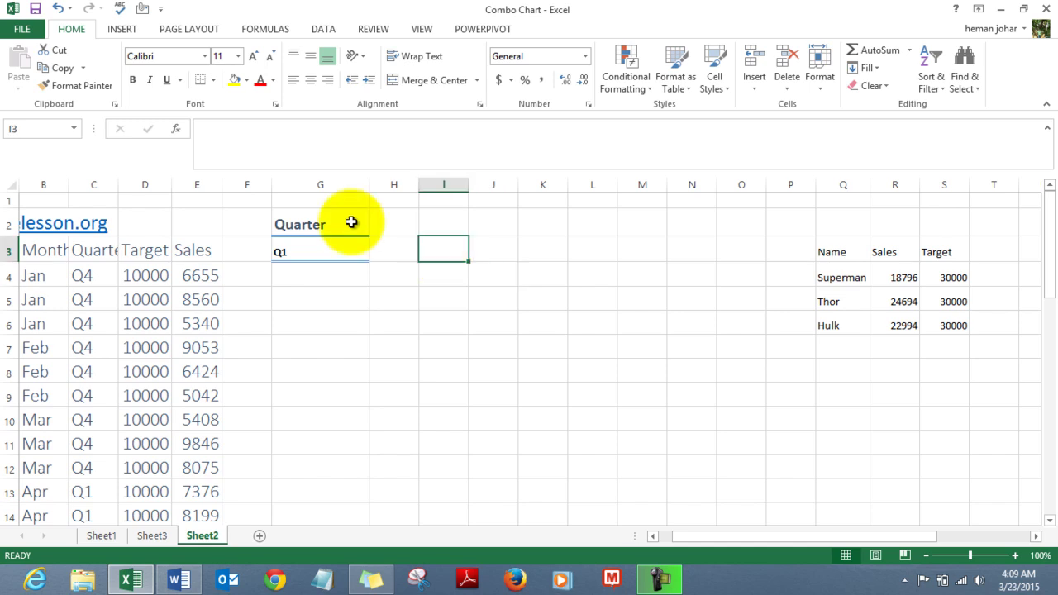
click(129, 34)
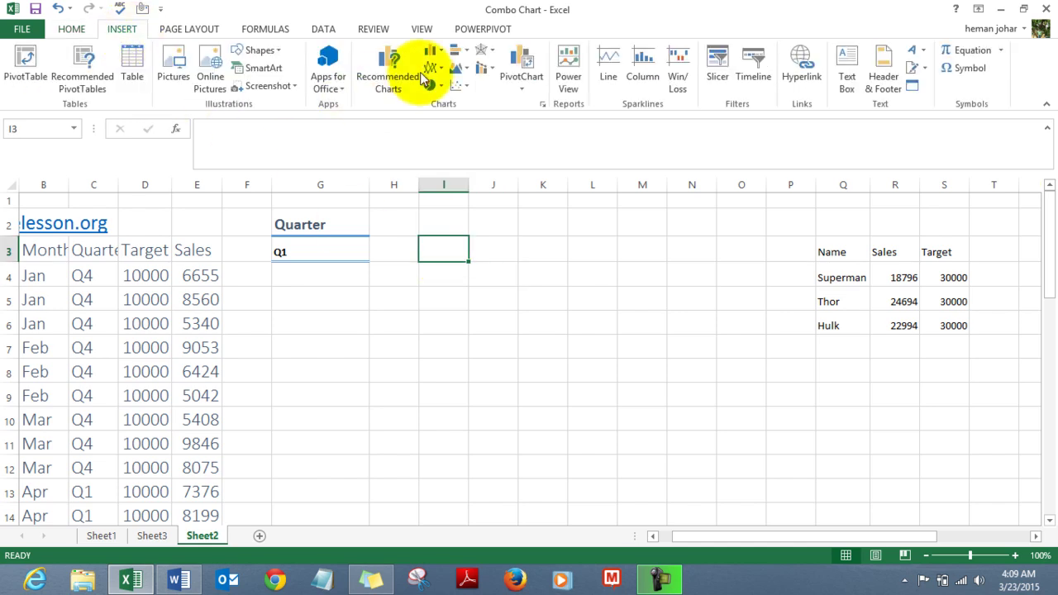
click(438, 51)
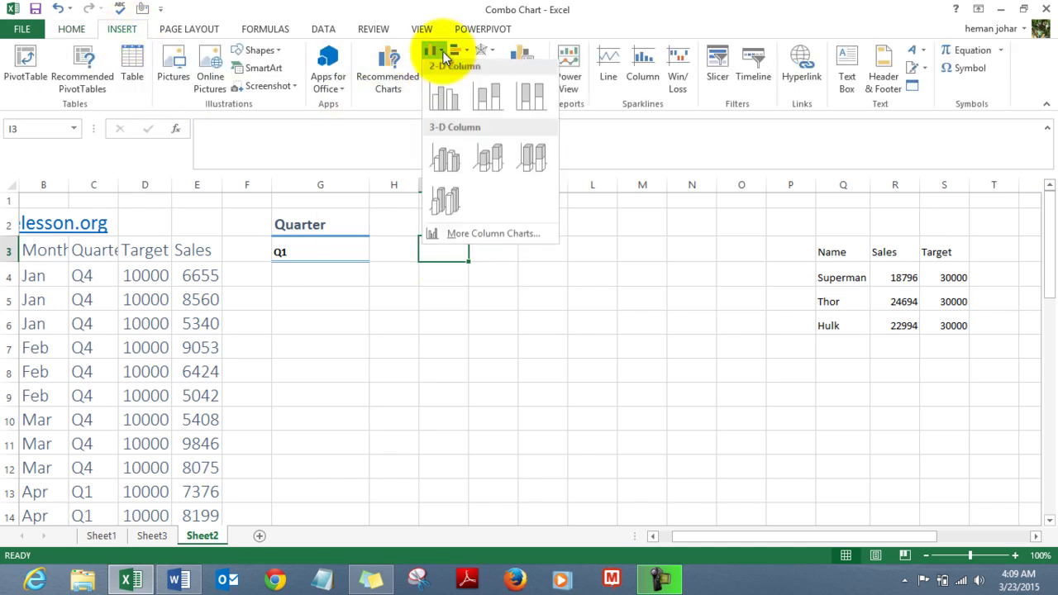
click(444, 98)
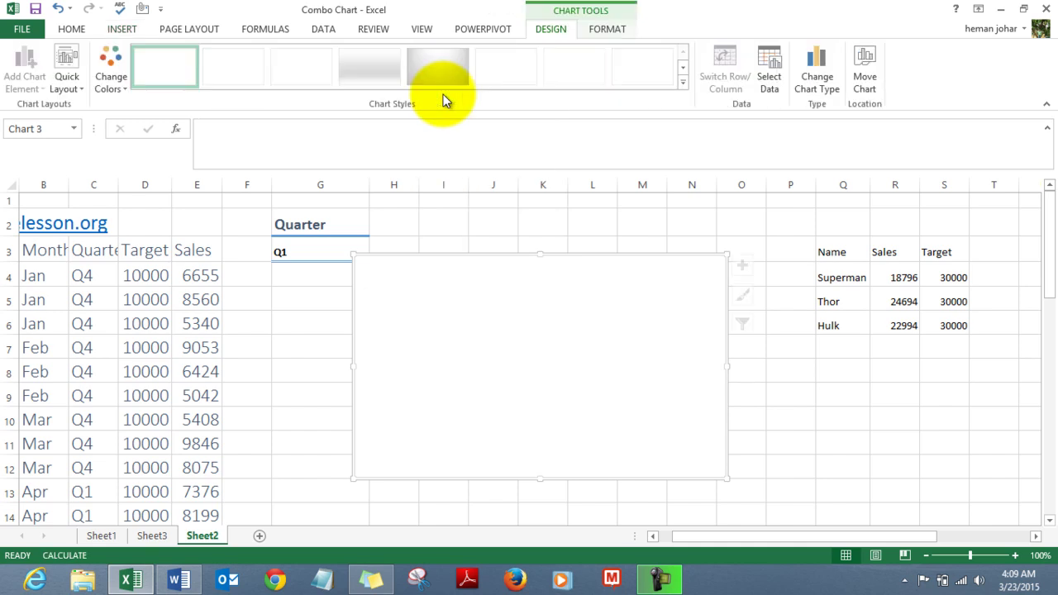
- Set the chart's data source to the Name, Sales and Target table at Q3:S6
right_click(494, 314)
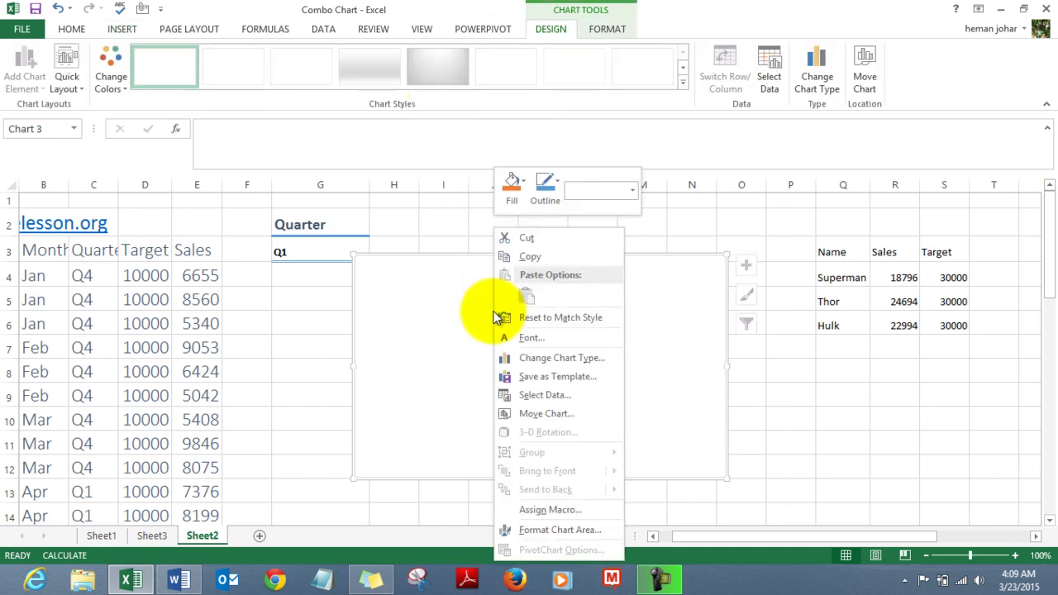
click(547, 395)
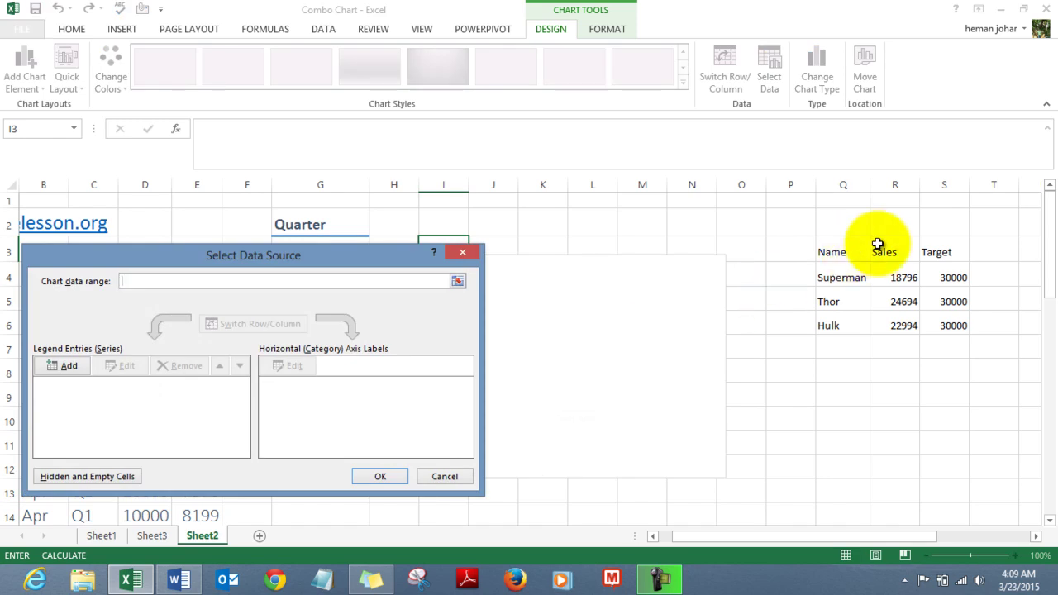
drag(830, 248, 850, 249)
key(shift+Down)
key(shift+Down)
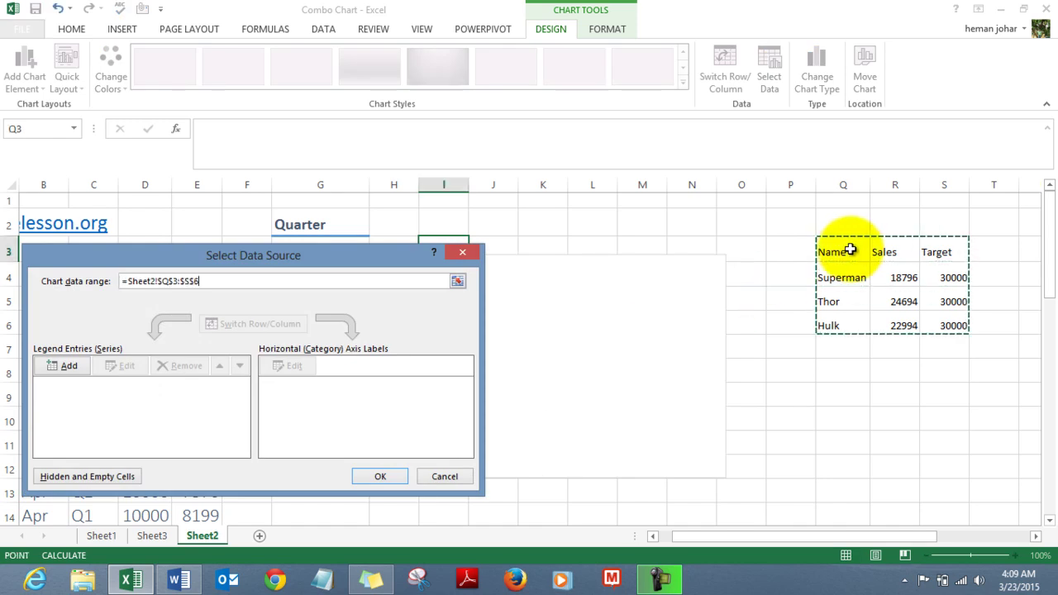
key(Return)
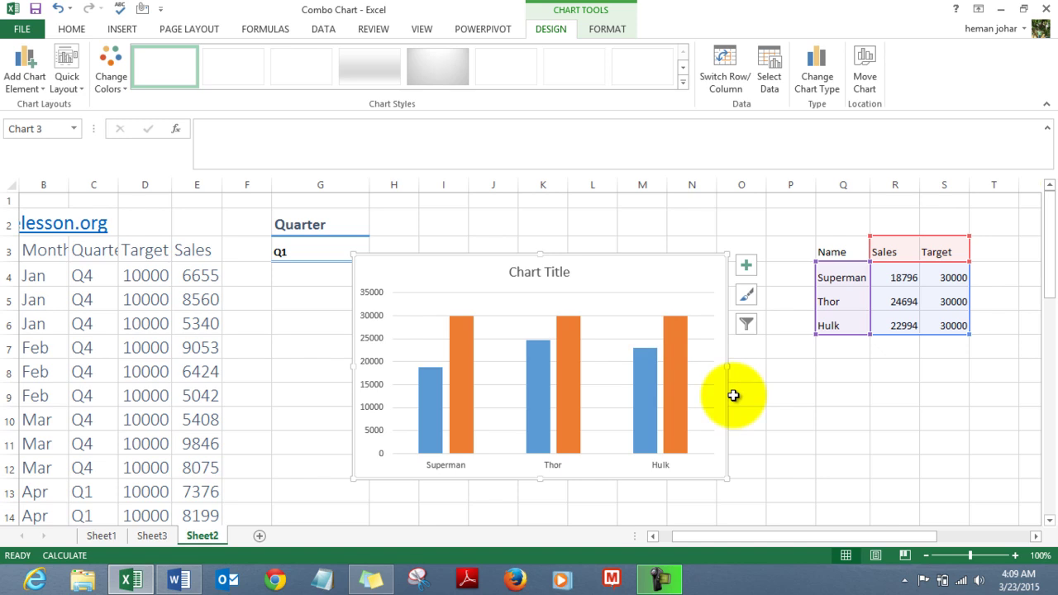
- Change the Target series chart type to Line with Markers, keeping Sales as clustered columns
click(808, 398)
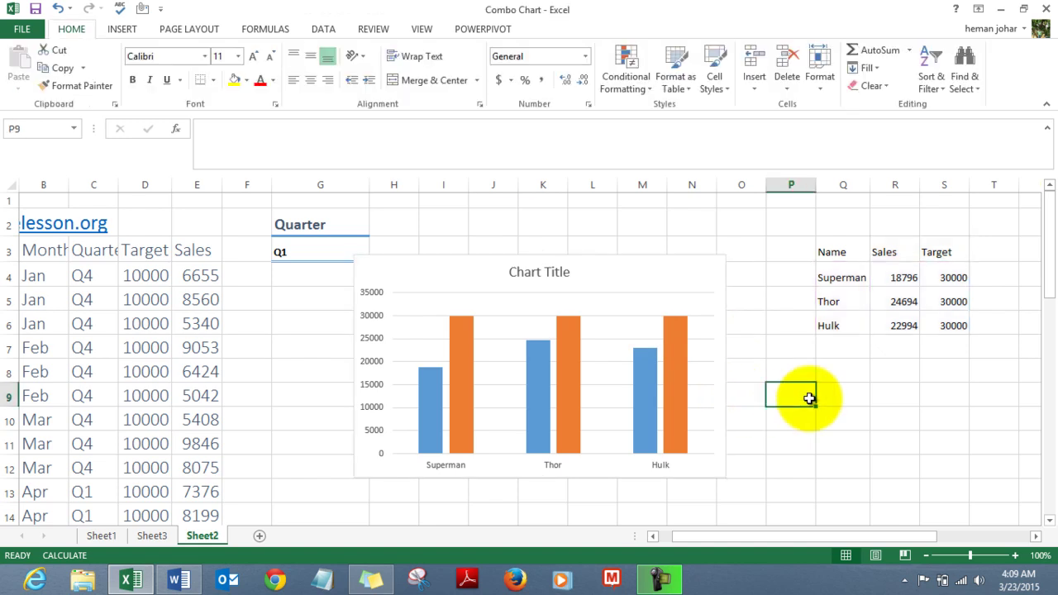
click(460, 365)
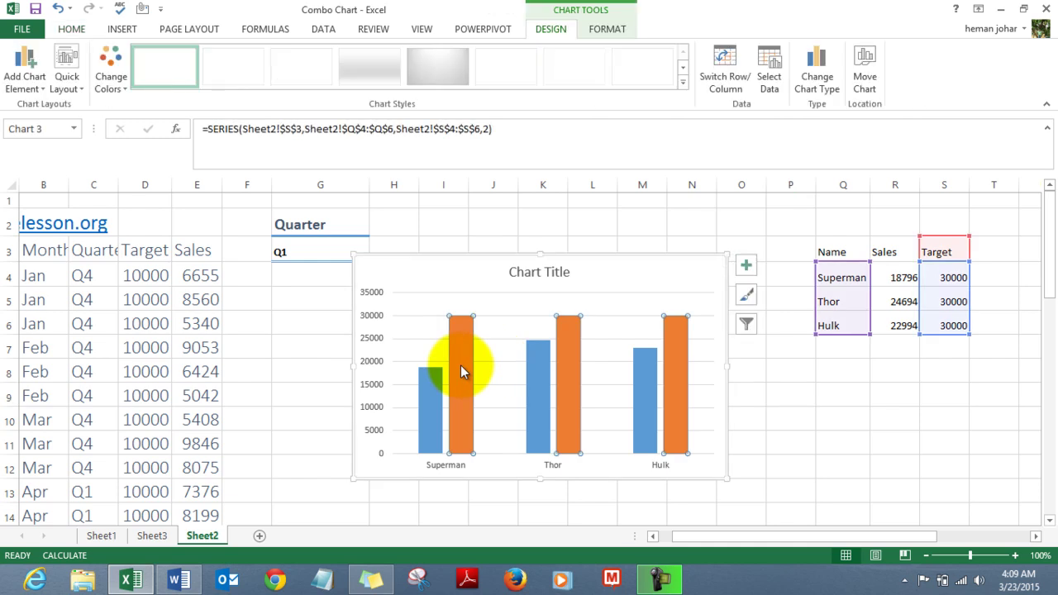
right_click(460, 370)
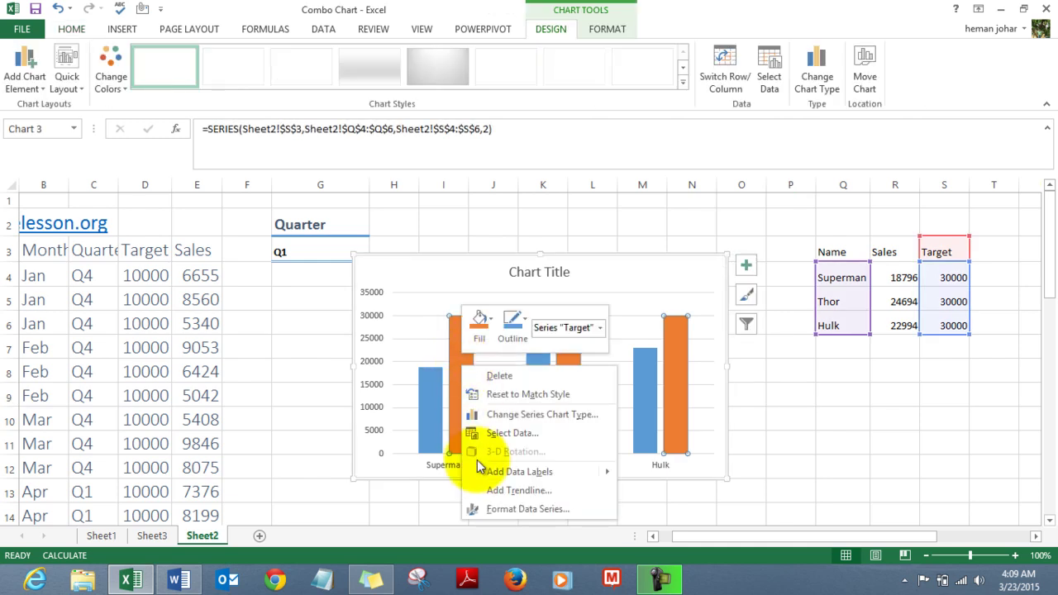
click(497, 415)
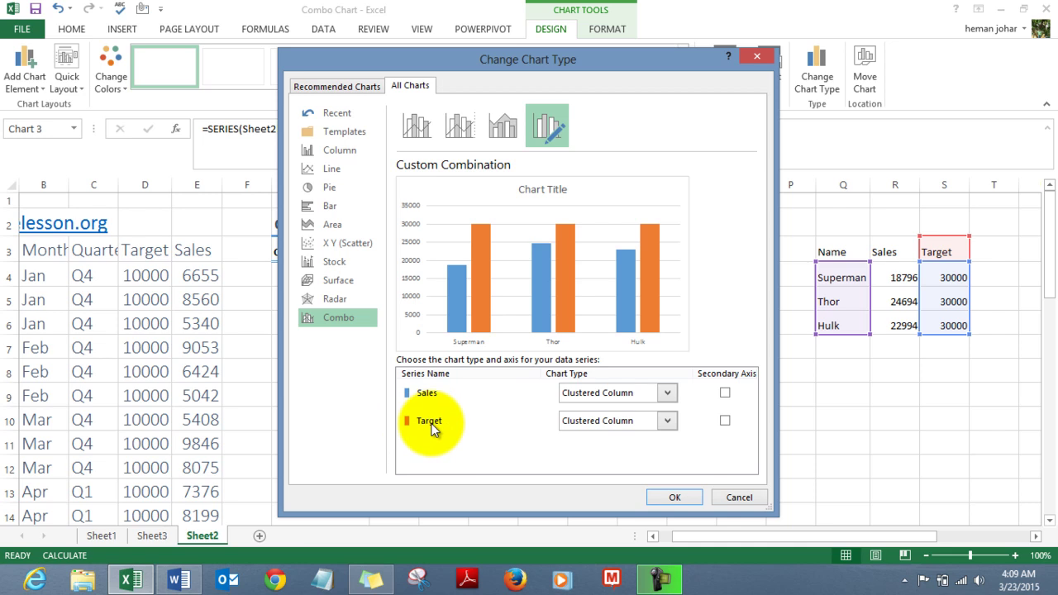
click(667, 421)
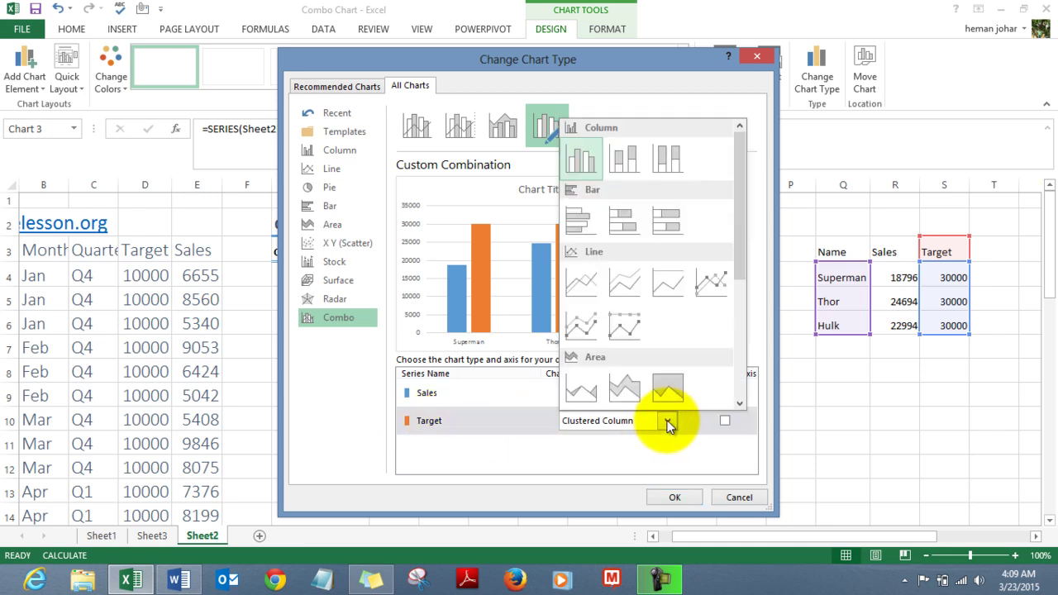
click(584, 283)
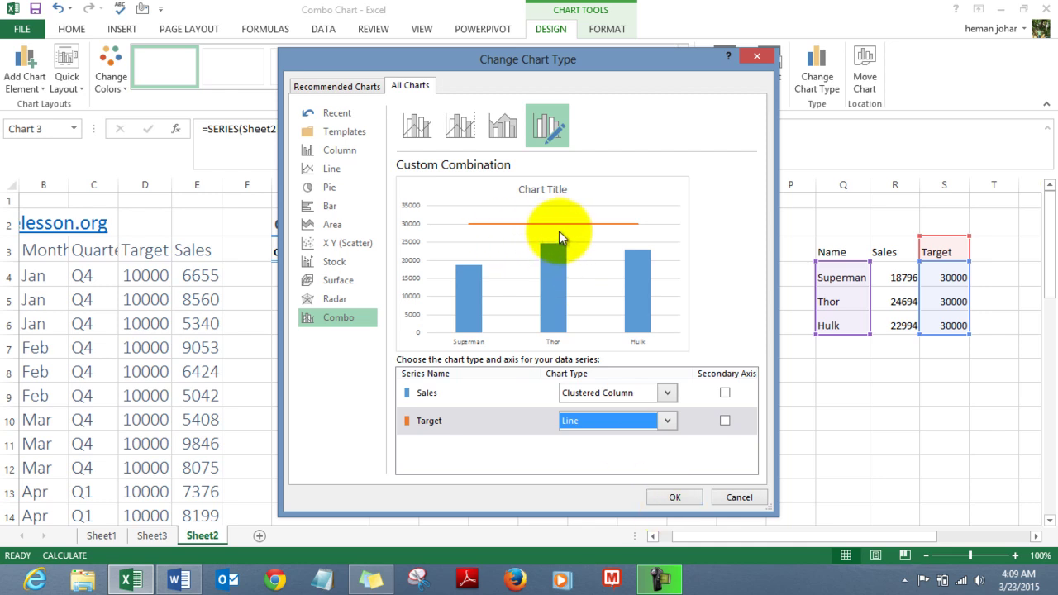
click(667, 421)
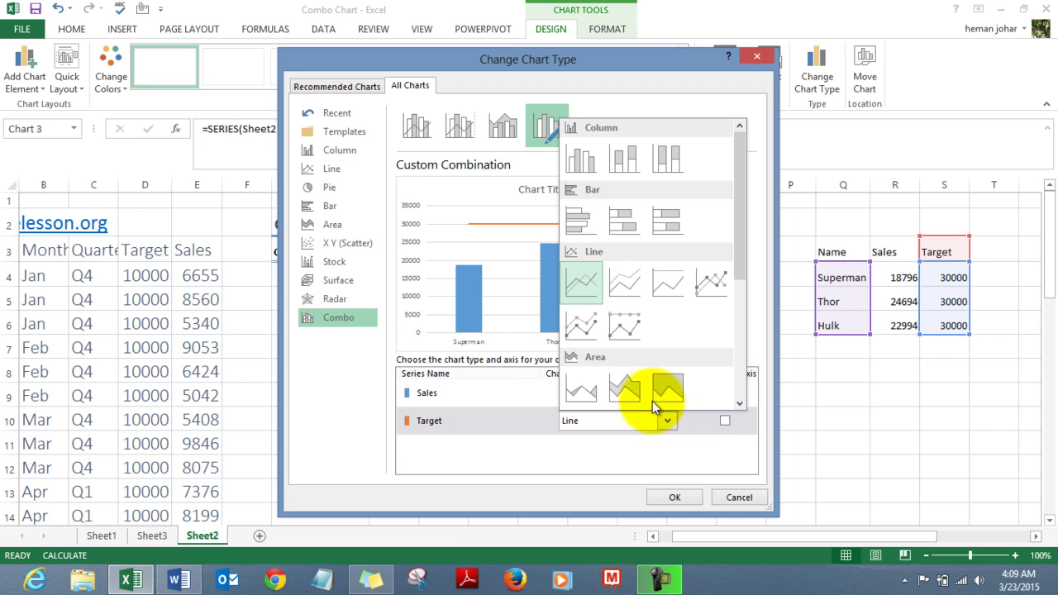
click(624, 283)
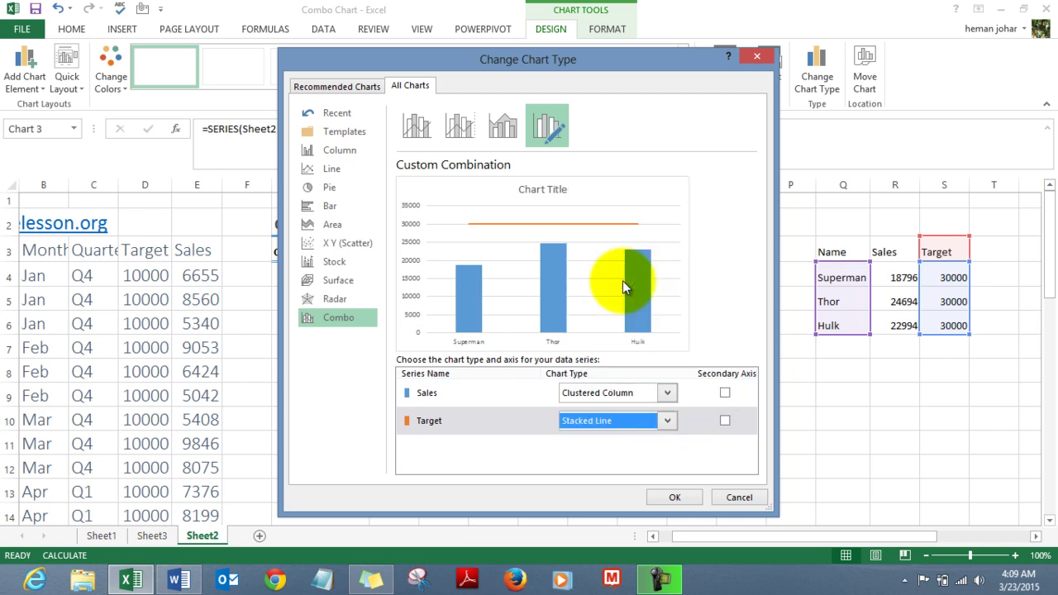
click(667, 424)
click(718, 278)
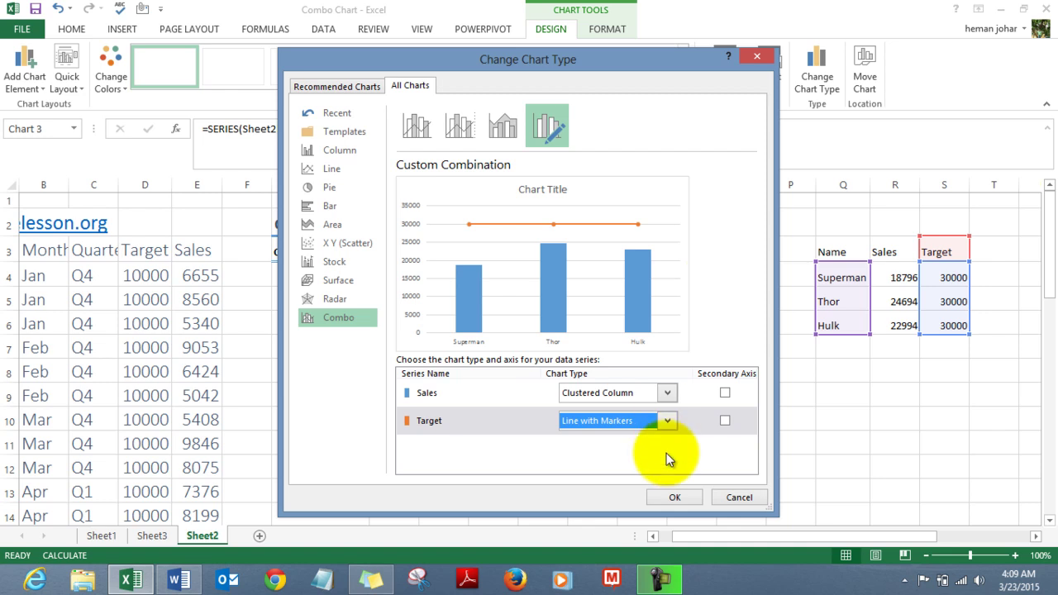
- Apply the combo chart with Sales columns and a Target line with markers
click(673, 498)
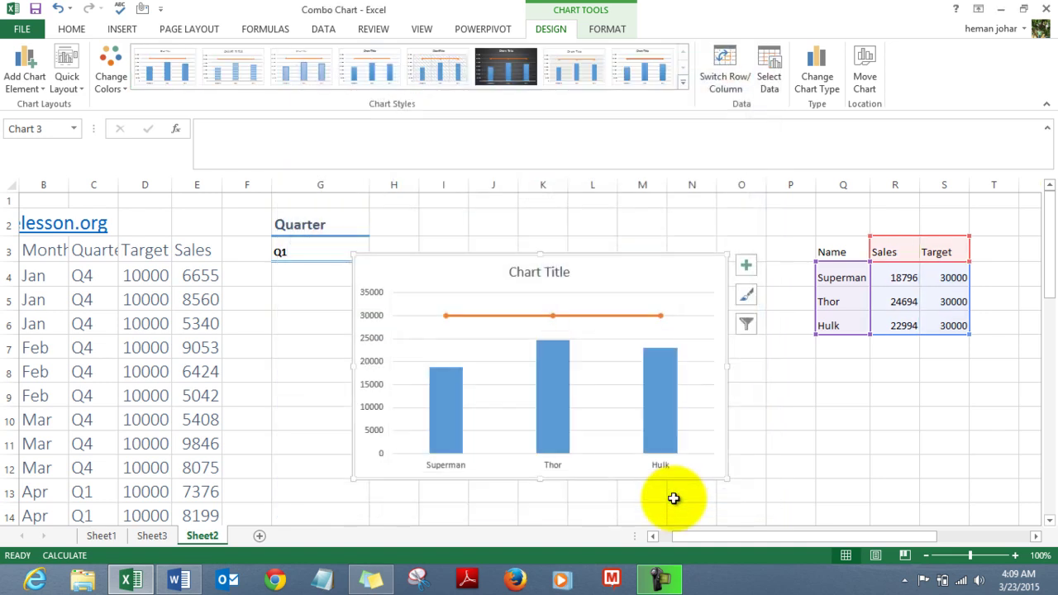
click(781, 443)
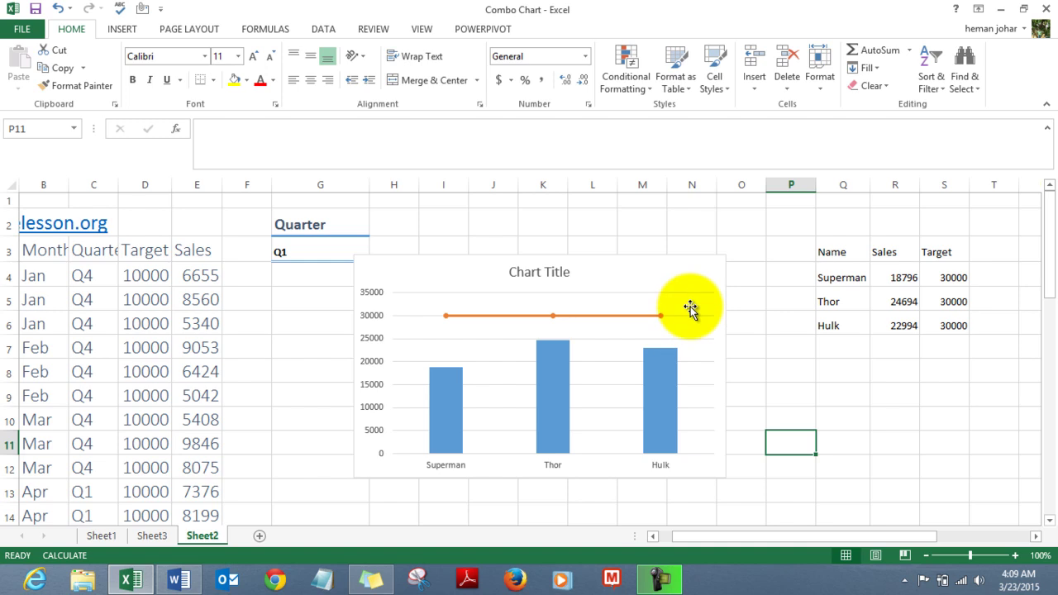
click(660, 279)
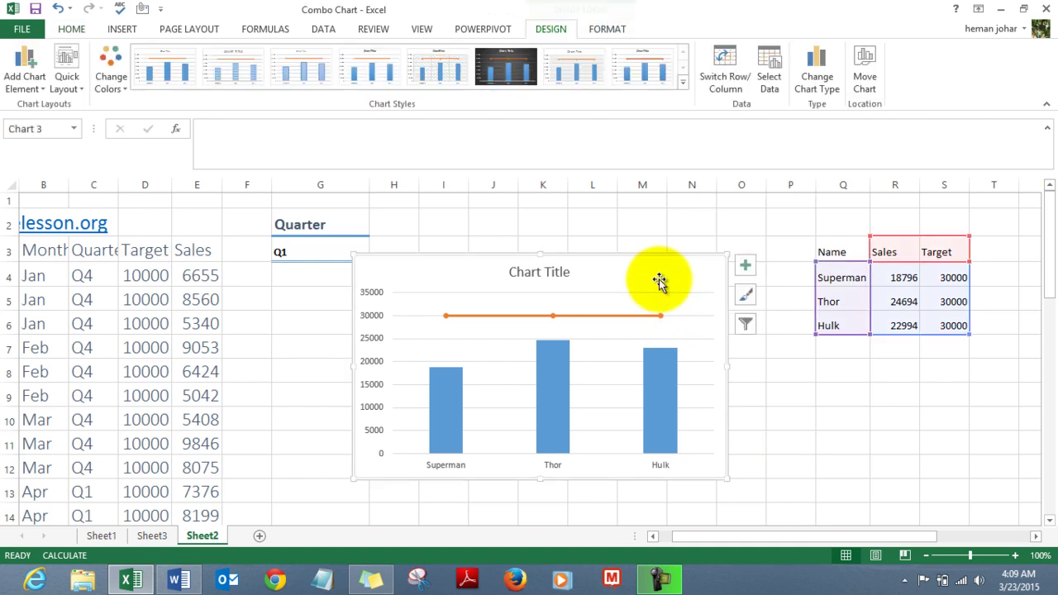
click(779, 373)
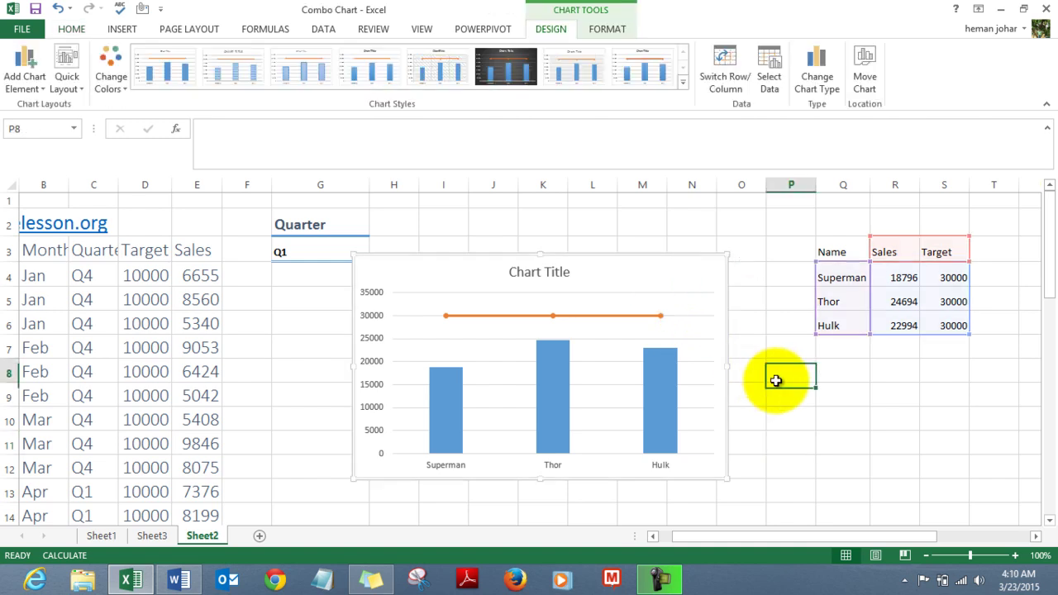
- Switch quarter cell G3 through Q2 and Q3 to Q4, updating the Sales columns
click(315, 260)
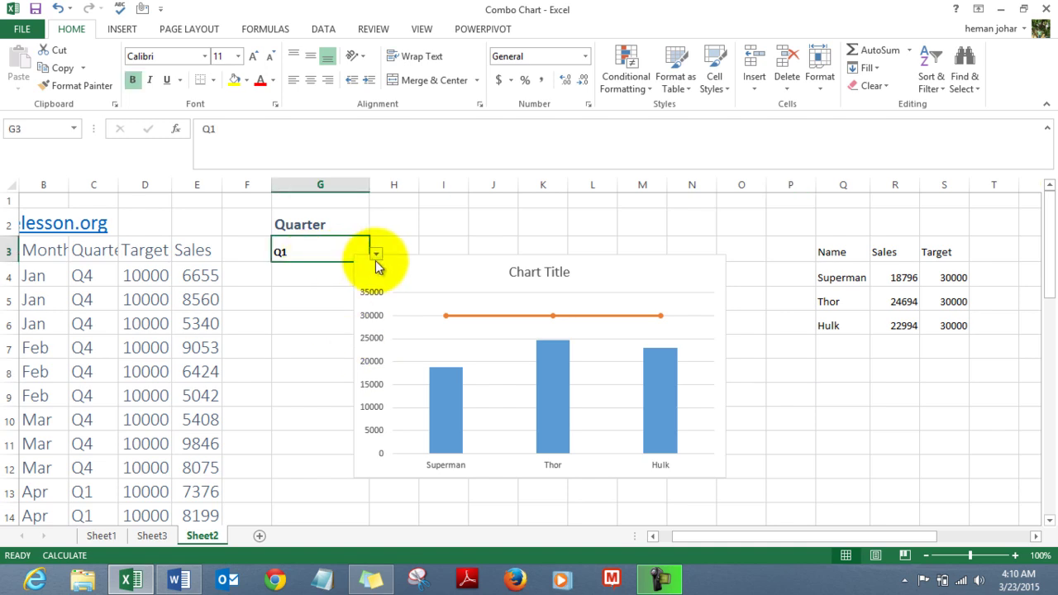
click(376, 253)
click(312, 286)
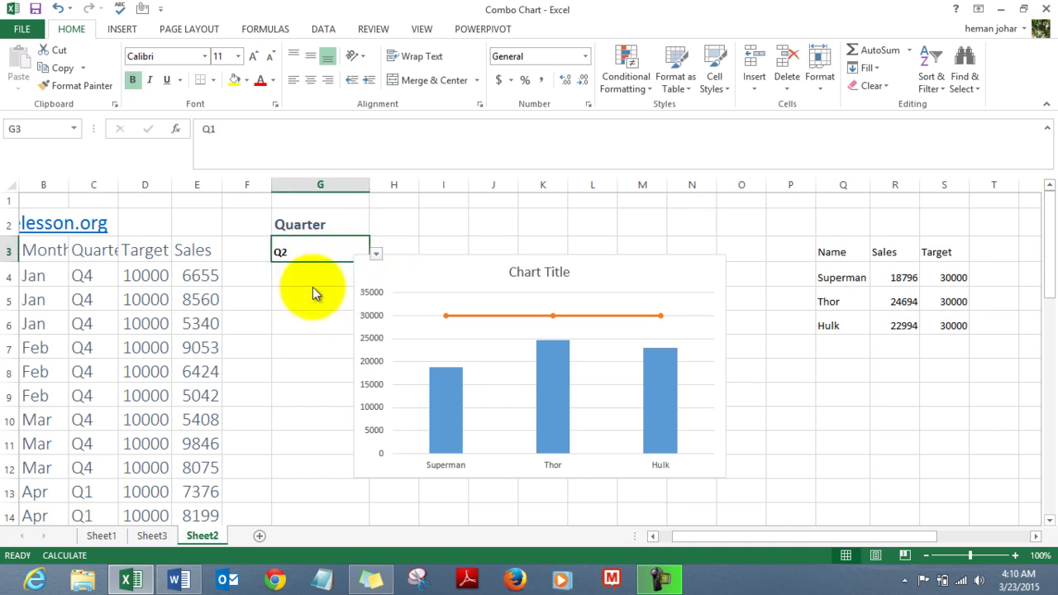
click(376, 256)
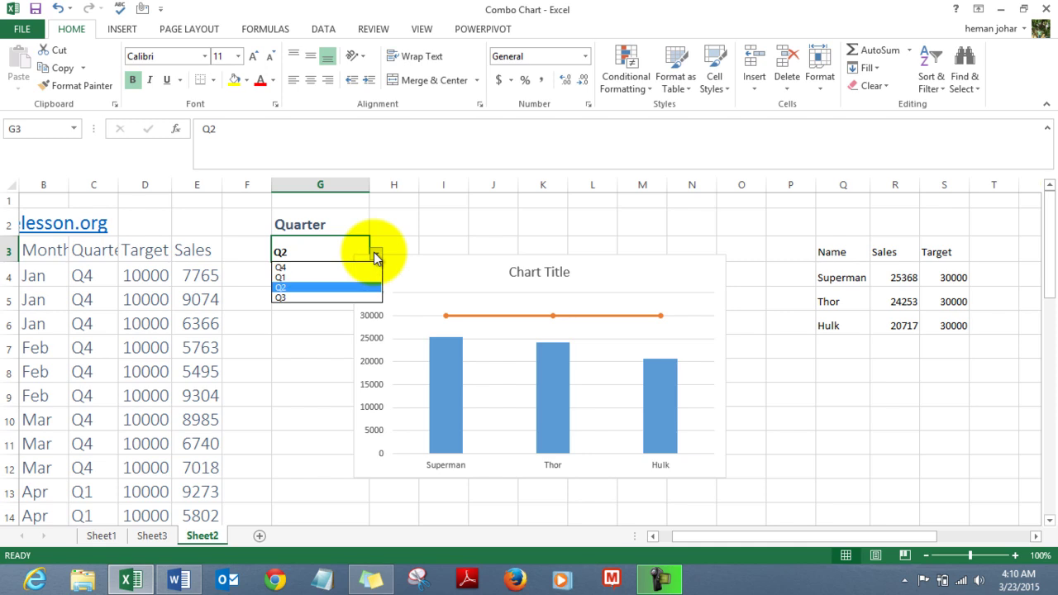
click(318, 304)
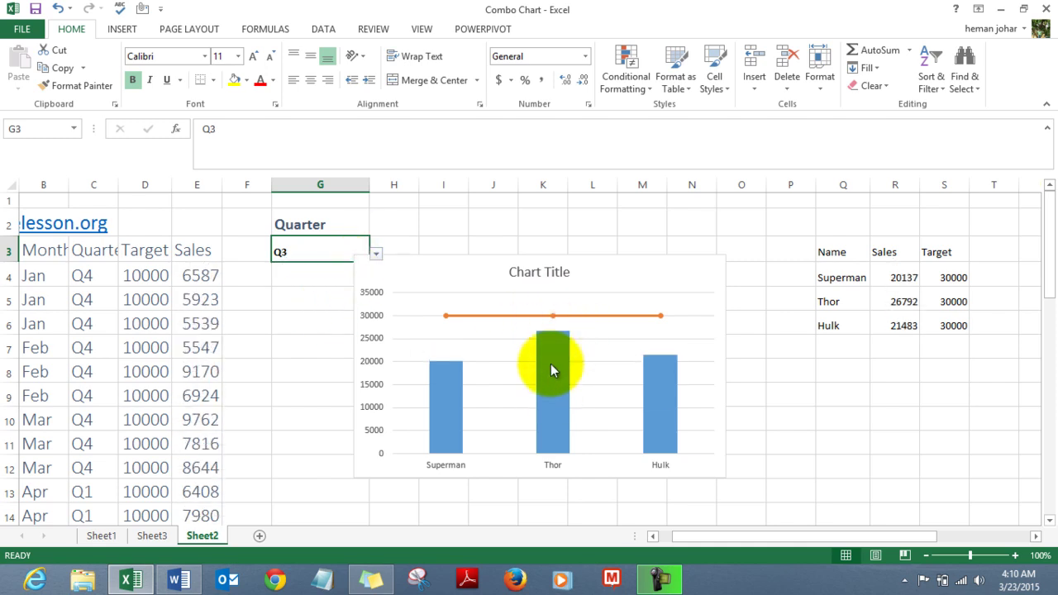
click(376, 253)
click(318, 268)
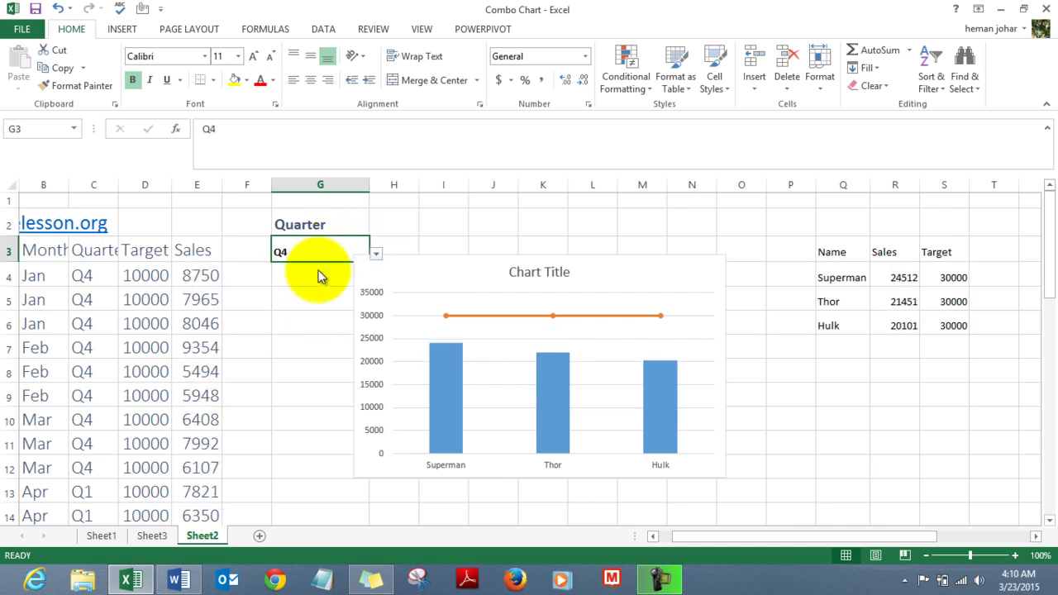
click(539, 275)
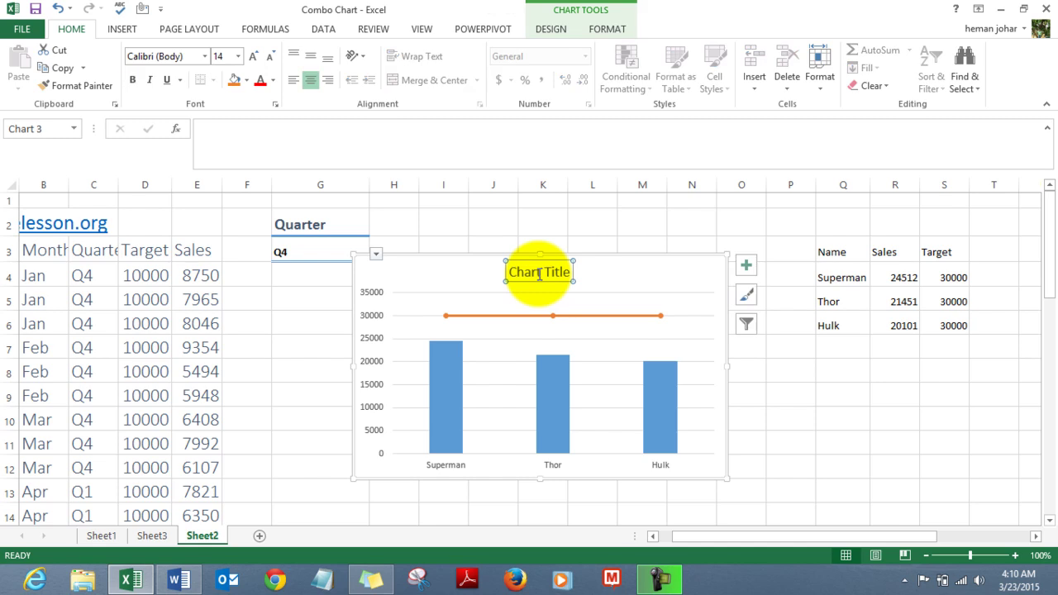
- Go to helper cell Z4 and clear its existing title formula
click(537, 225)
key(Right)
key(Right)
key(Right)
key(Right)
key(Right)
key(Right)
key(Right)
key(Right)
key(Right)
key(Right)
key(Right)
key(Right)
key(Right)
key(Right)
key(Right)
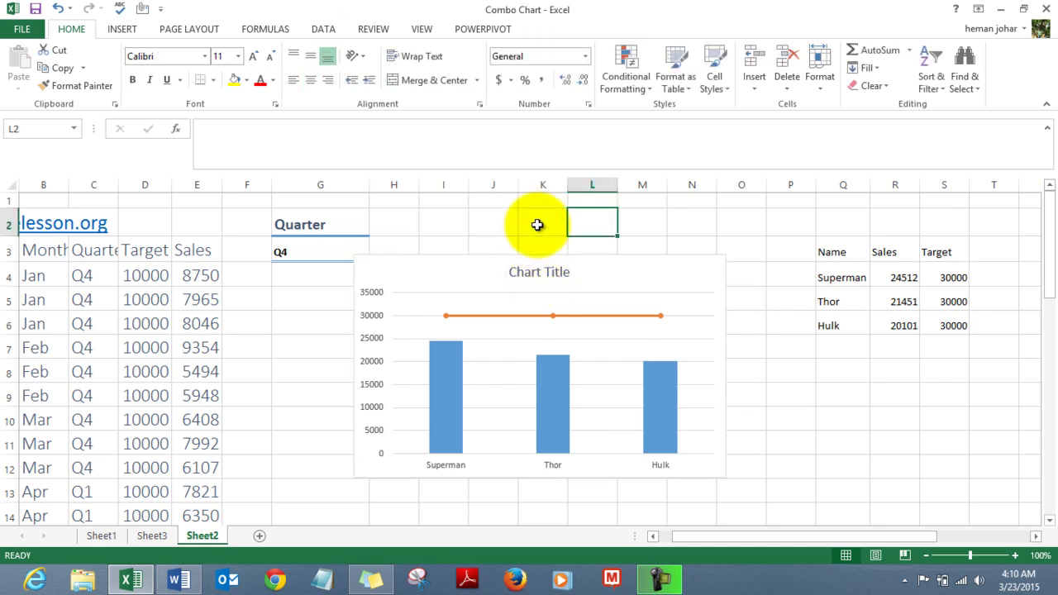
key(Right)
key(Right)
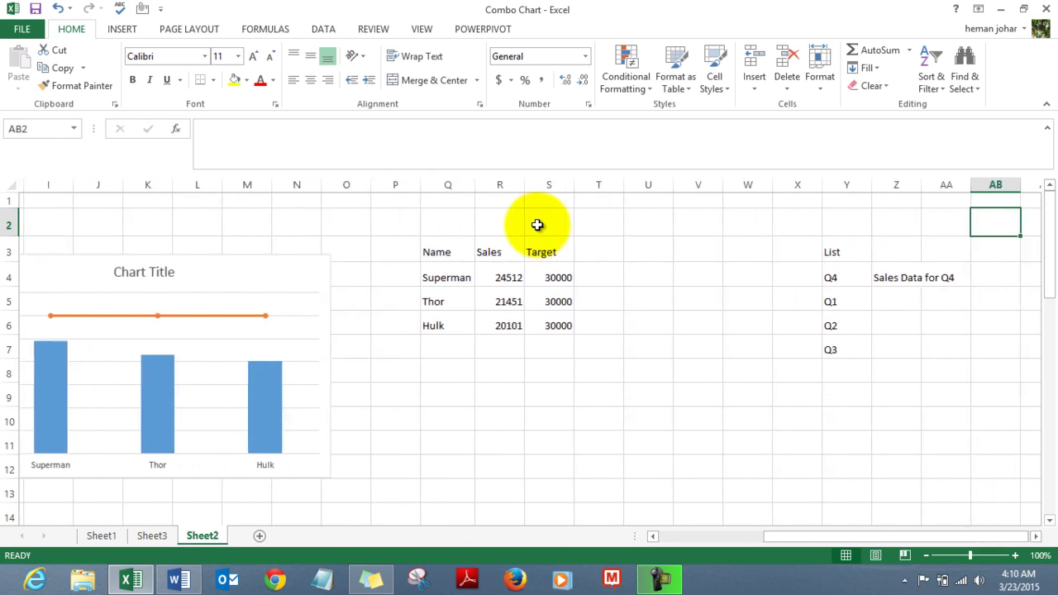
key(Down)
key(Down)
key(Left)
key(Left)
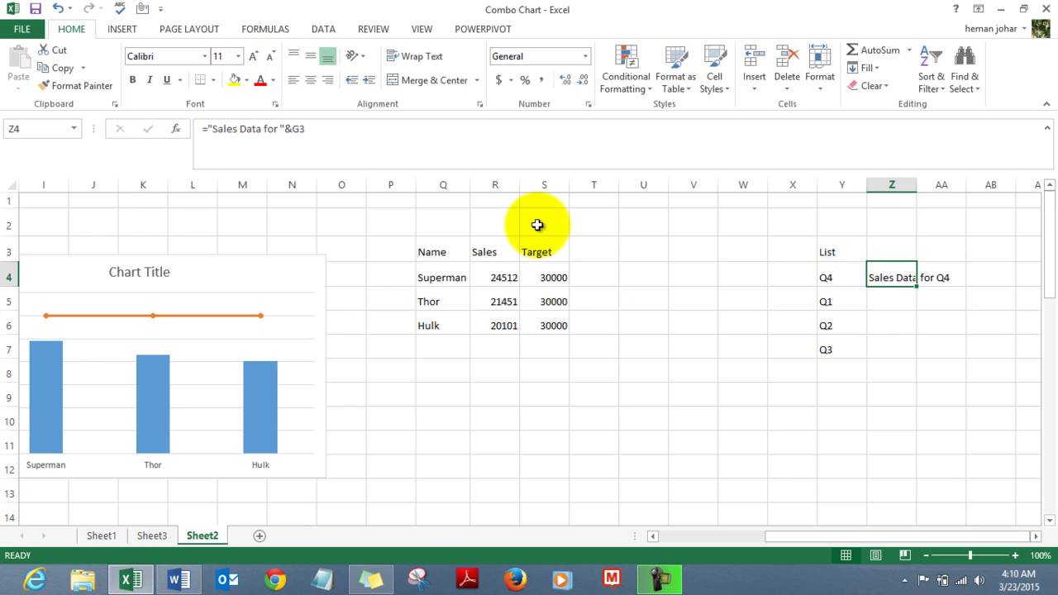
key(Delete)
text(=)
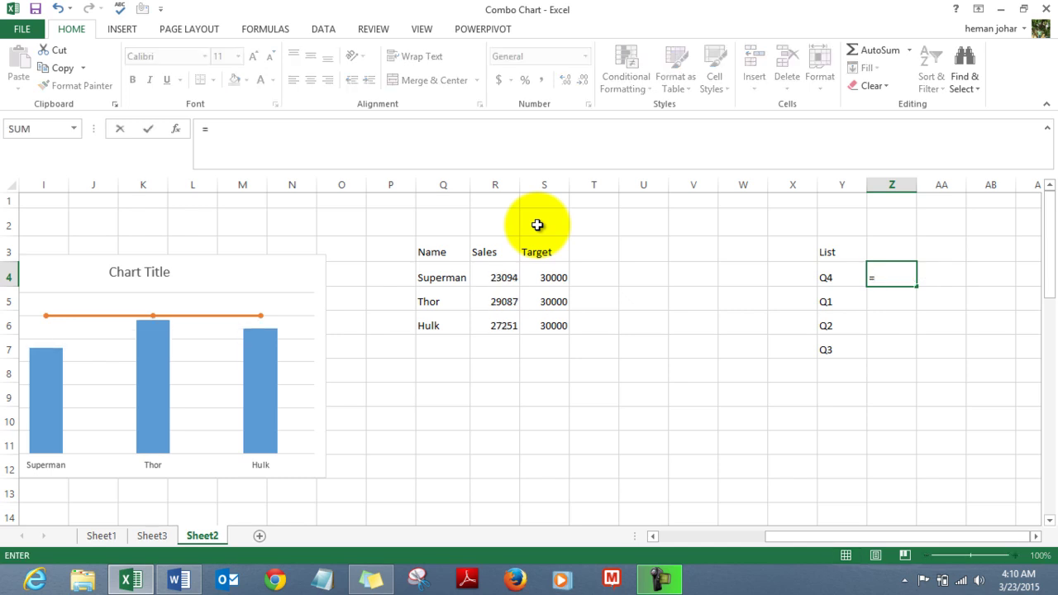
text(sales)
key(BackSpace)
key(BackSpace)
key(BackSpace)
key(BackSpace)
key(Return)
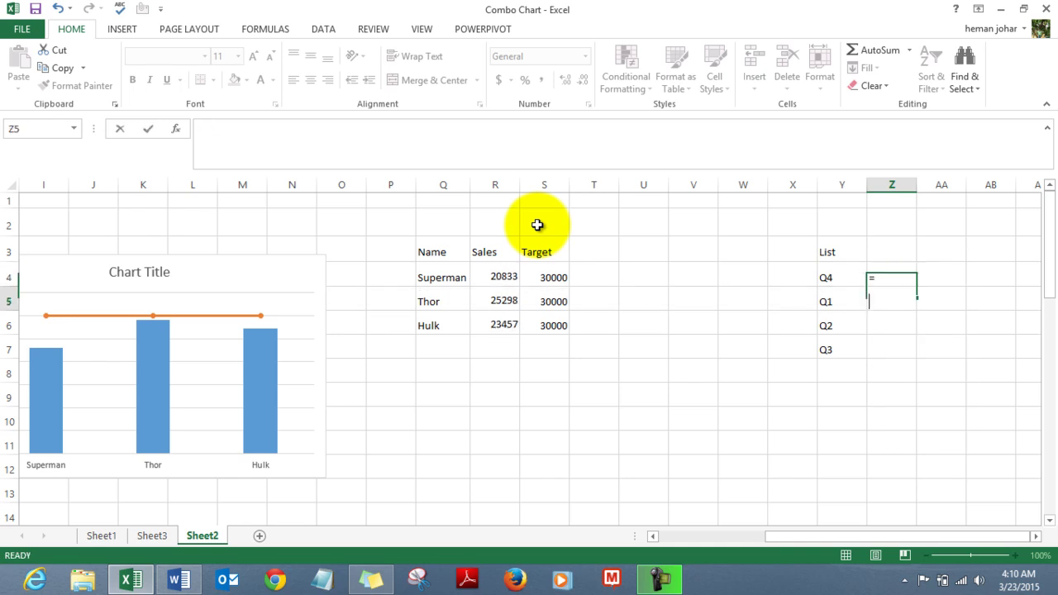
text(')
key(Escape)
key(Up)
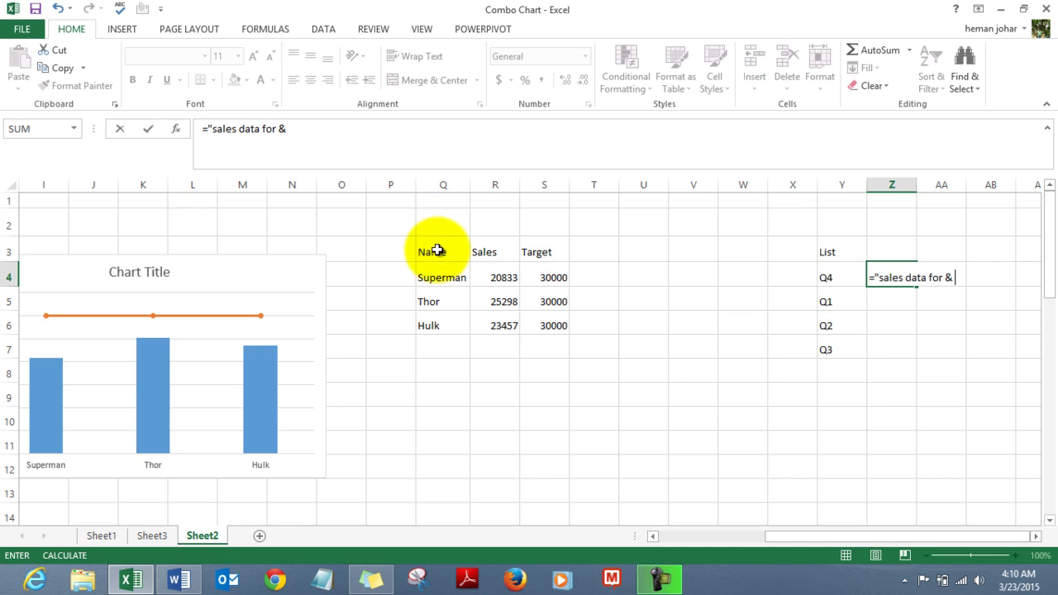
- Enter ="sales data for "&G3 in Z4, accepting Excel's correction, so it reads 'sales data for Q4'
click(403, 226)
key(Down)
key(Left)
key(Left)
key(Left)
key(Left)
key(Left)
key(Left)
key(Left)
key(Left)
key(Left)
key(Left)
key(Left)
key(Left)
key(Left)
key(Left)
key(Left)
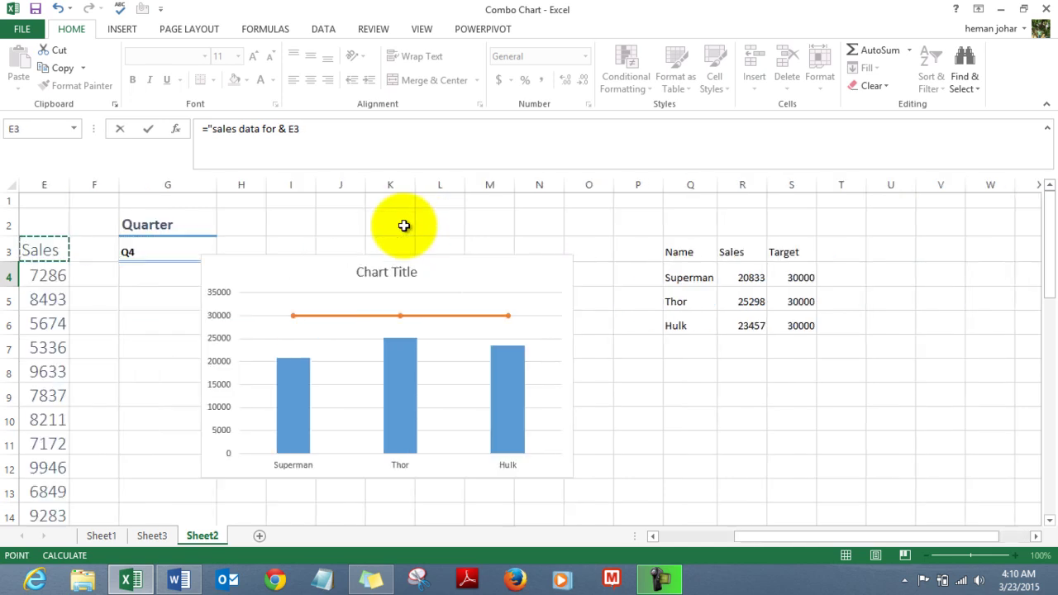
key(Right)
key(Right)
key(Right)
key(Right)
key(Right)
key(Right)
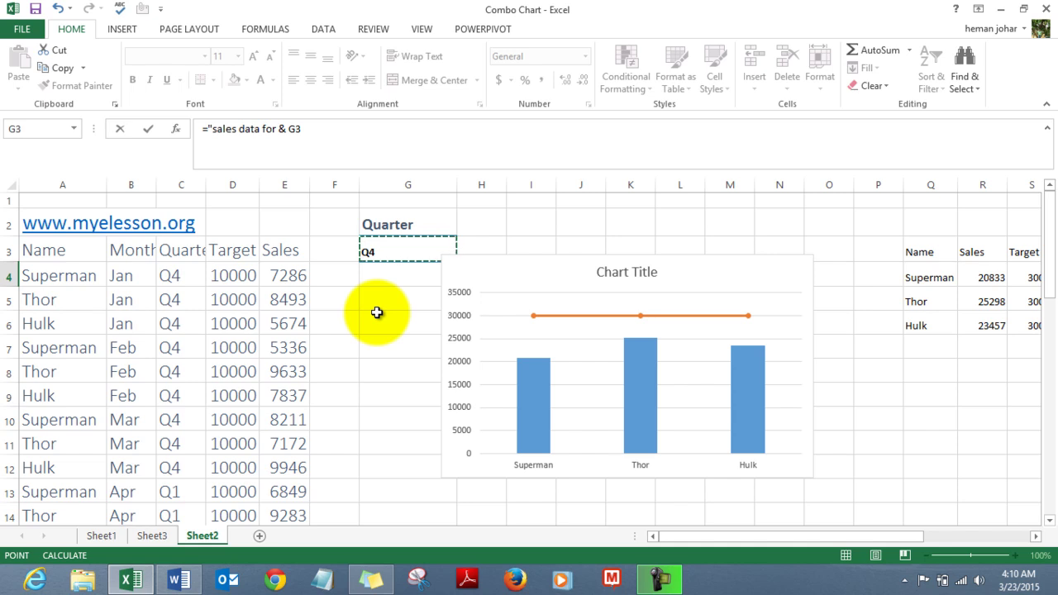
key(Return)
key(Return)
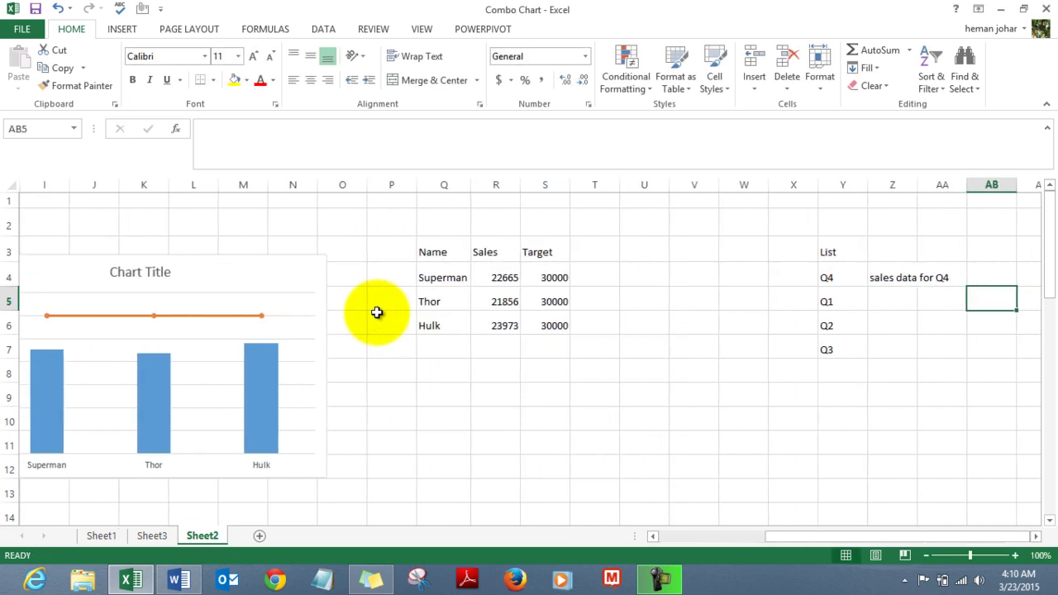
key(Left)
key(Left)
key(Left)
key(Left)
key(Left)
key(Left)
key(Left)
key(Left)
key(Left)
key(Left)
key(Left)
key(Left)
key(Left)
key(Left)
key(Left)
key(Left)
key(Left)
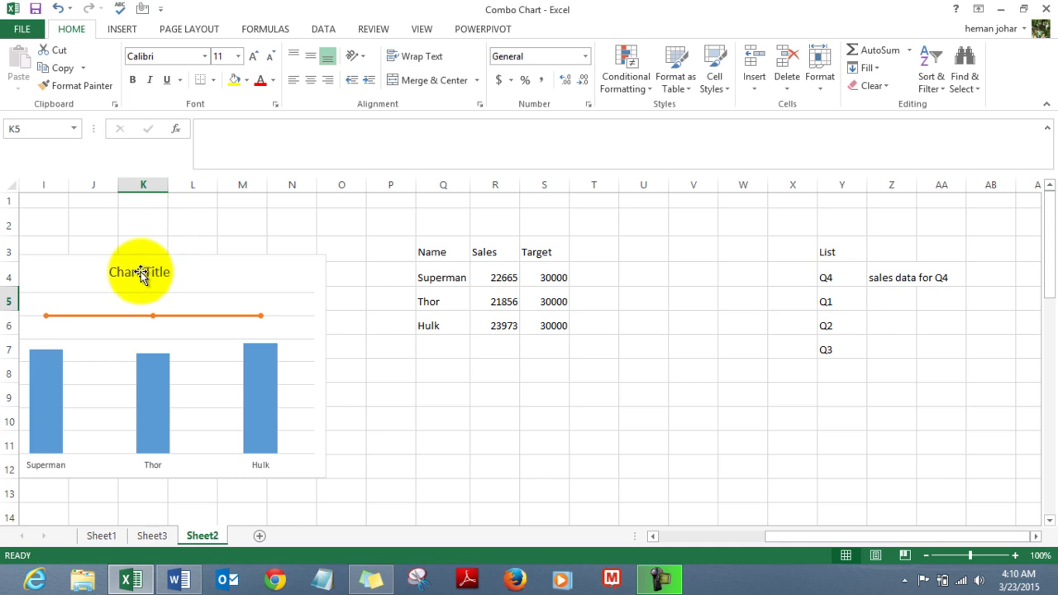
- Set the chart title to =Z4 so it displays 'sales data for Q4'
click(141, 271)
click(224, 141)
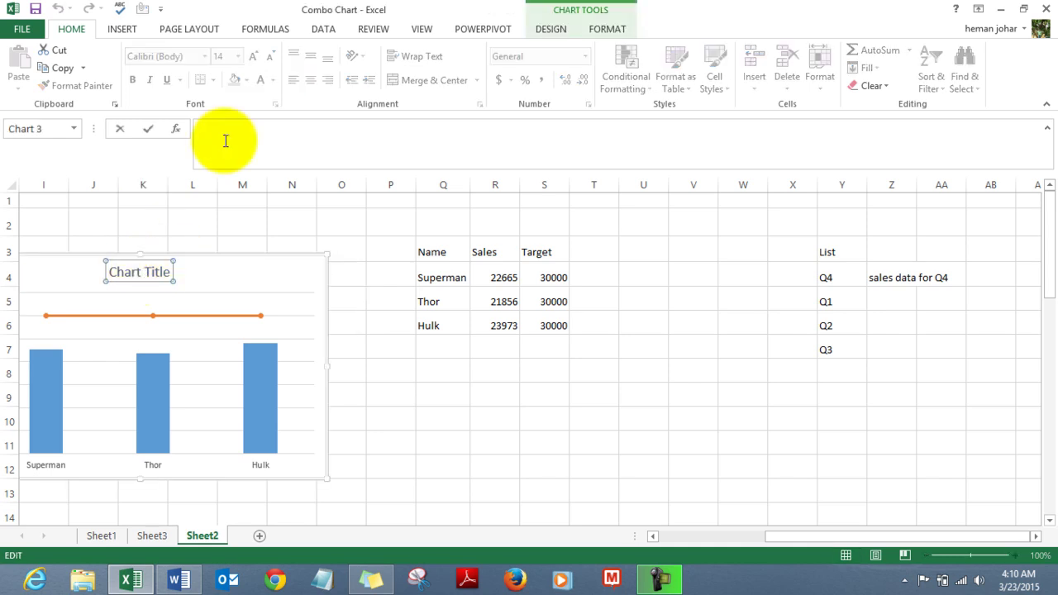
text(=)
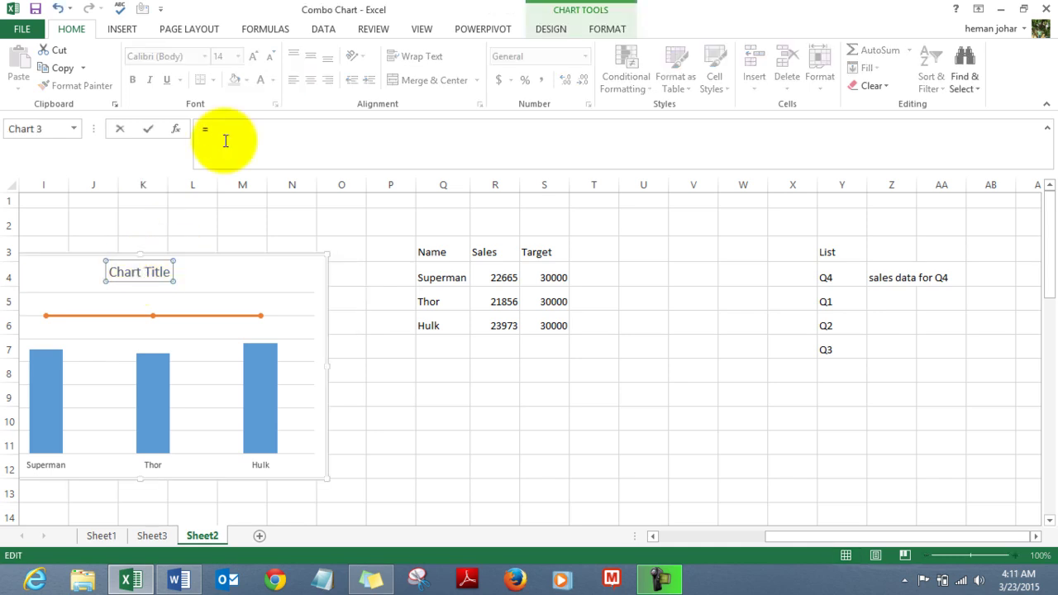
click(880, 275)
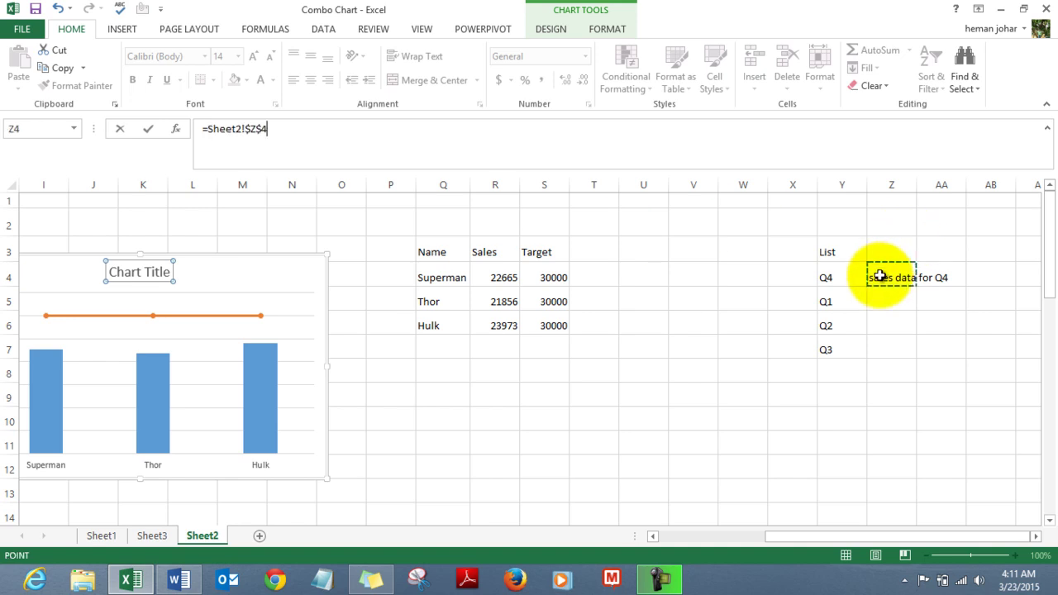
key(Return)
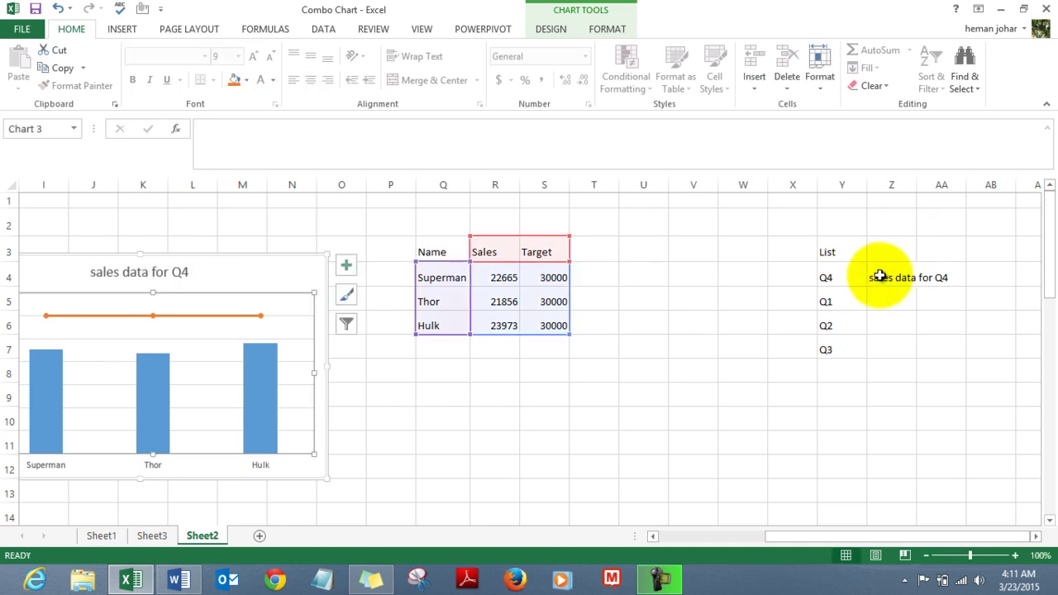
click(656, 444)
key(Left)
key(Left)
key(Left)
key(Left)
key(Left)
key(Left)
key(Left)
key(Left)
key(Left)
key(Left)
key(Left)
key(Left)
key(Left)
key(Left)
key(Left)
key(Left)
key(Left)
key(Left)
key(Left)
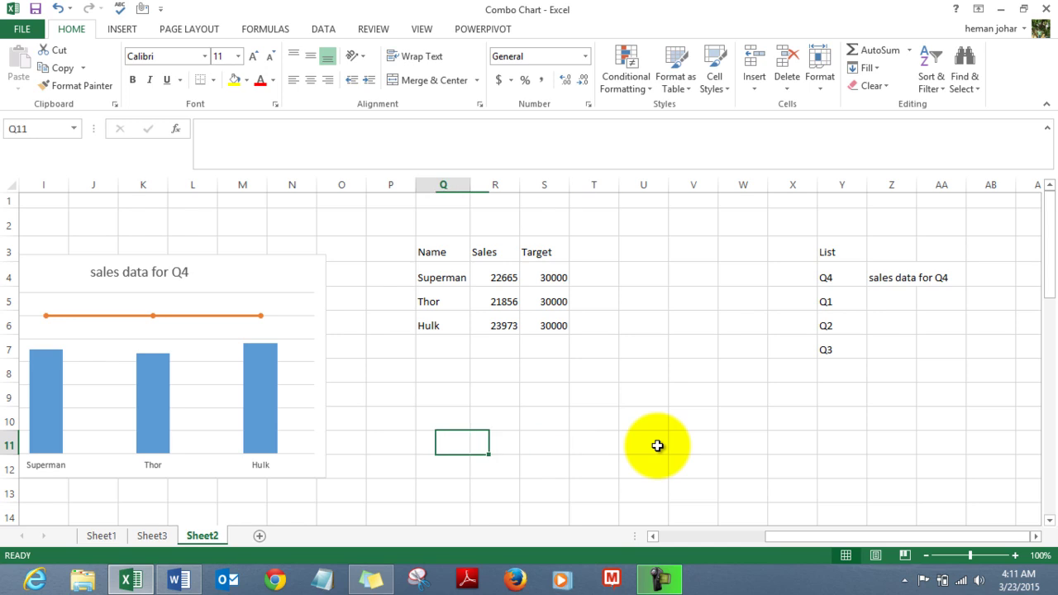
key(Left)
key(Right)
key(Right)
key(Right)
key(Right)
key(Right)
key(Right)
key(Right)
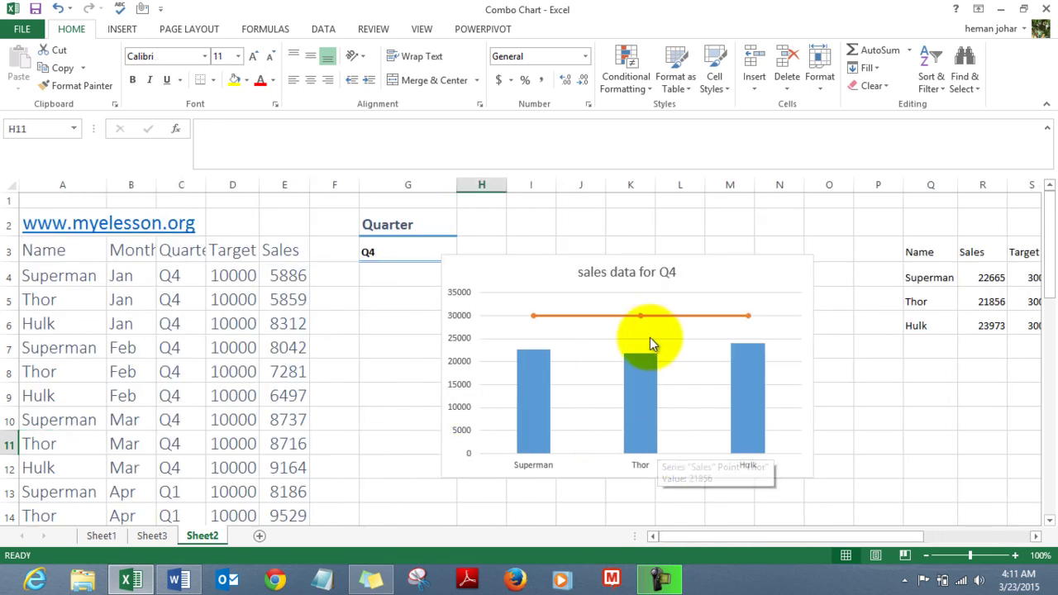
- Choose Q2 in G3; title becomes 'sales data for Q2', columns 27594, 20594, 25456
click(397, 251)
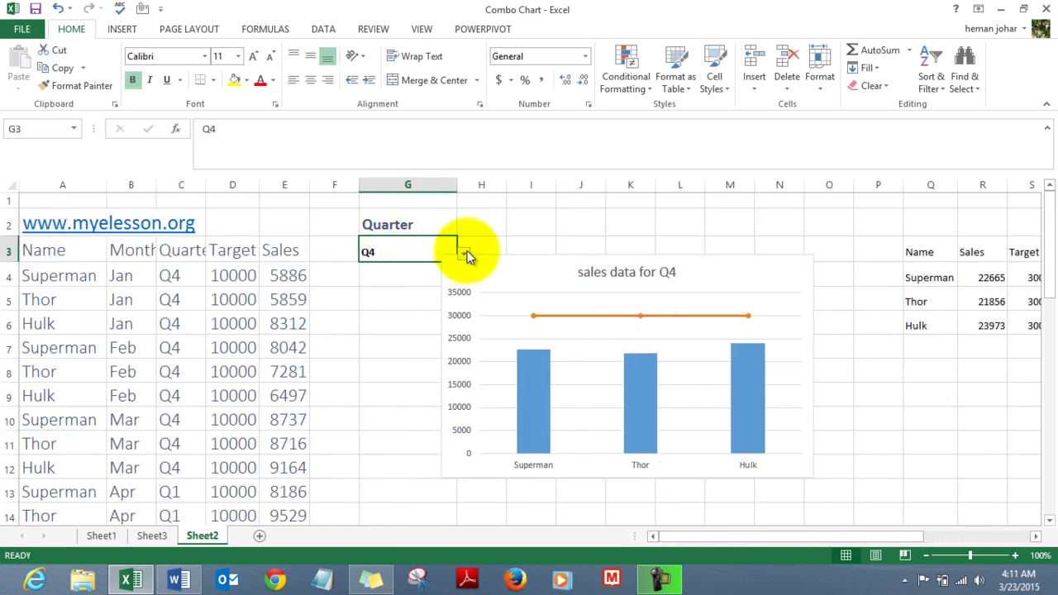
click(465, 256)
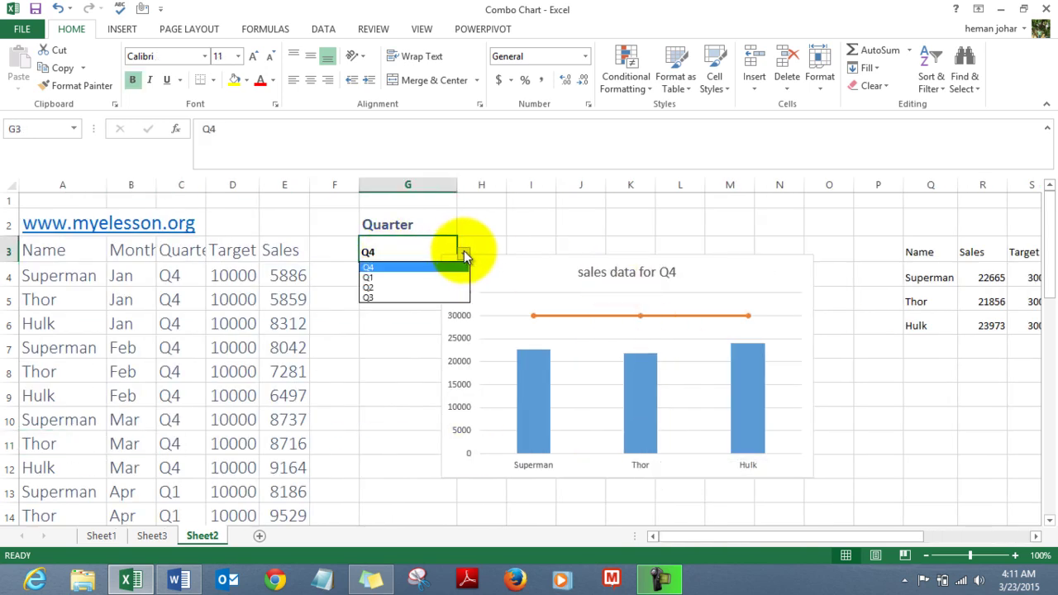
click(395, 287)
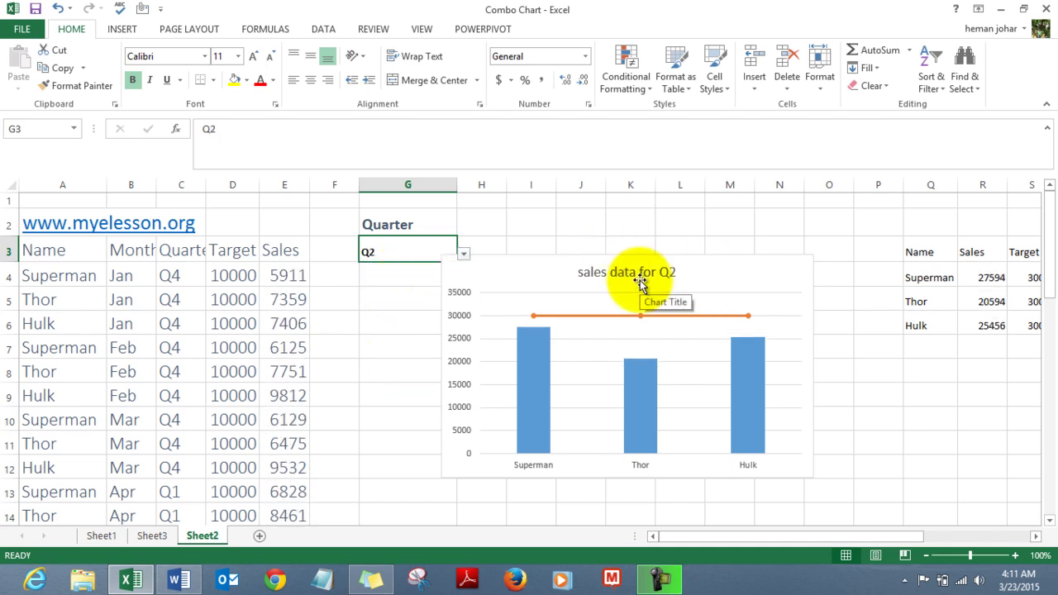
click(833, 317)
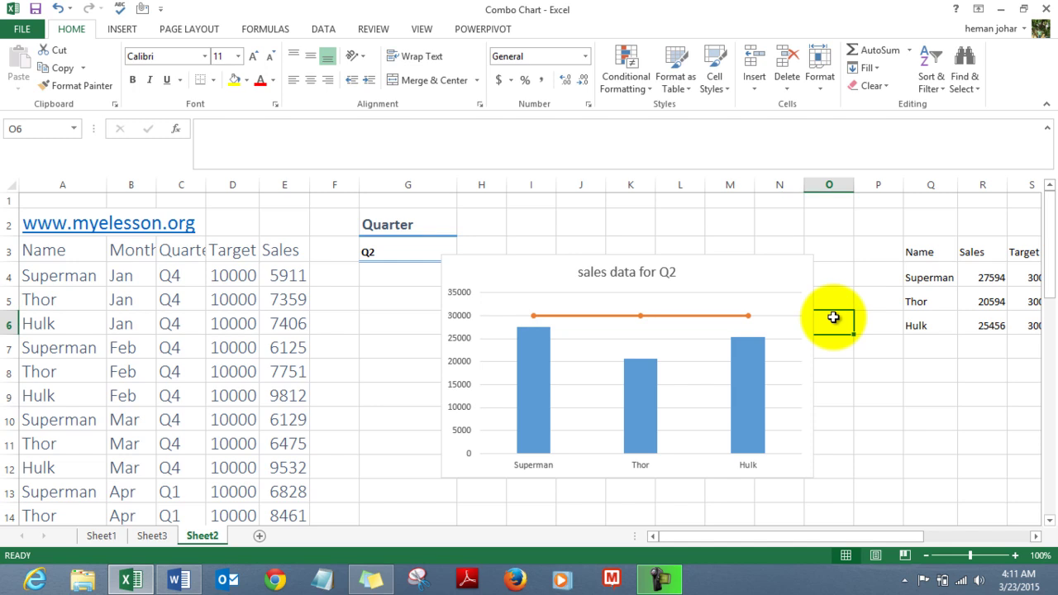
key(Left)
key(Left)
key(Left)
key(Left)
key(Left)
key(Left)
key(Left)
key(Left)
key(Left)
key(Left)
key(Left)
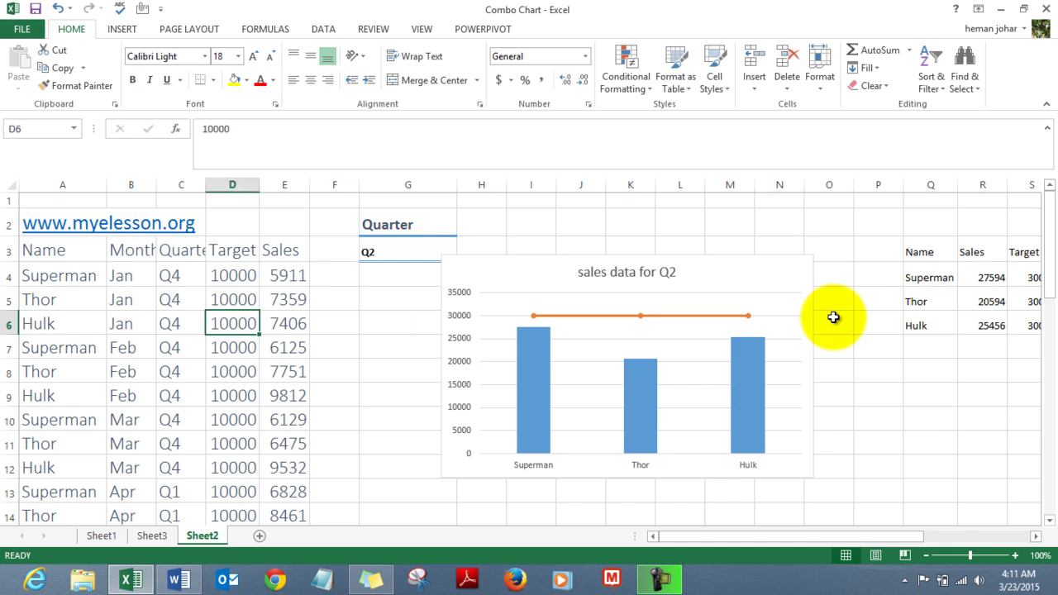
key(Left)
key(Left)
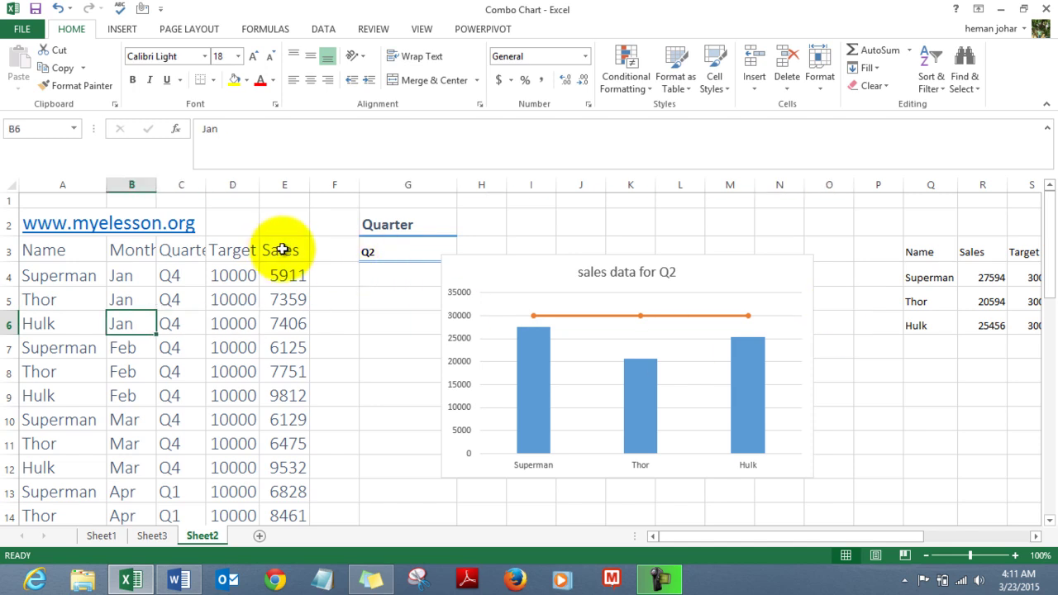
click(352, 330)
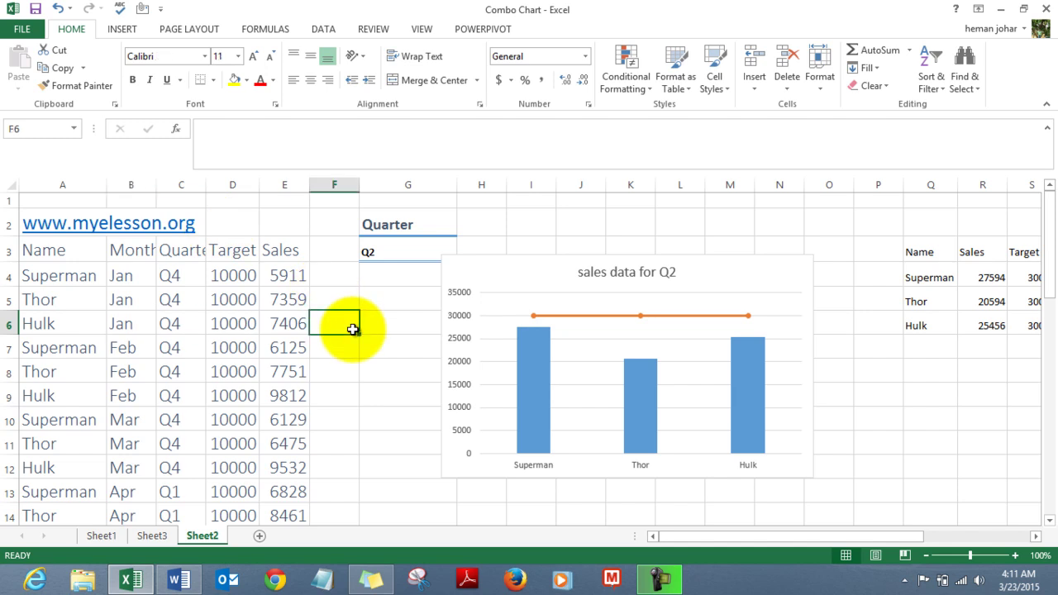
key(Right)
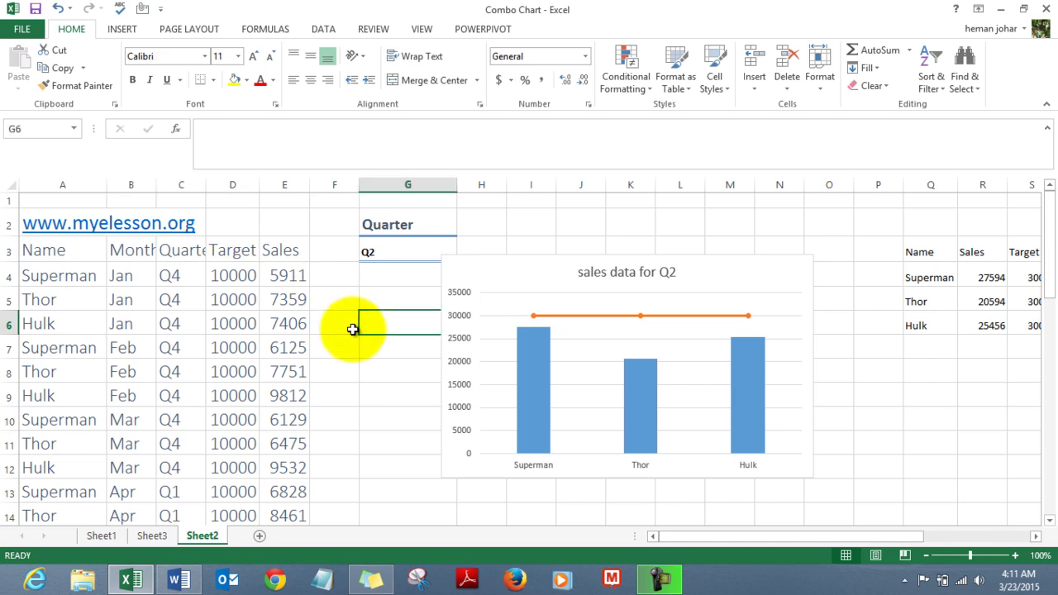